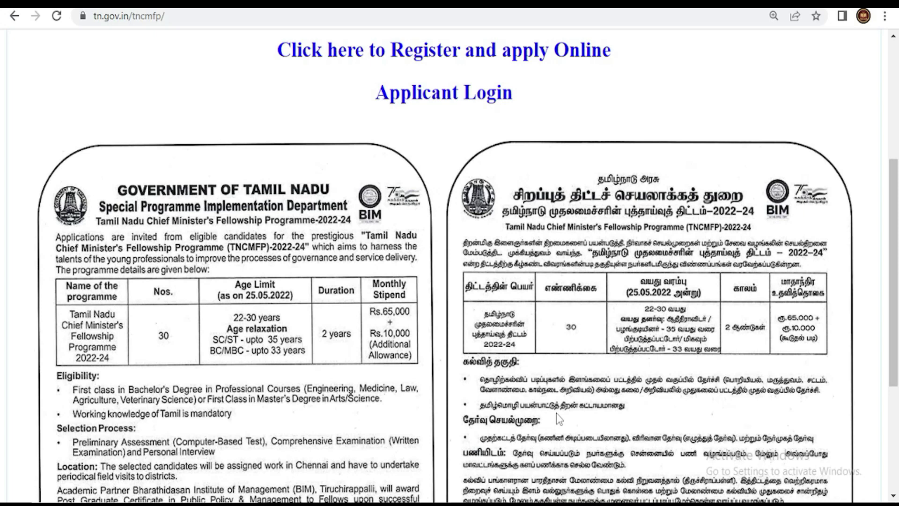
- Scroll back to the top of the TNCMFP page to show the 'Register and apply Online' link
{"action": "scroll", "coordinate": [819, 209], "scroll_direction": "up", "scroll_amount": 5}
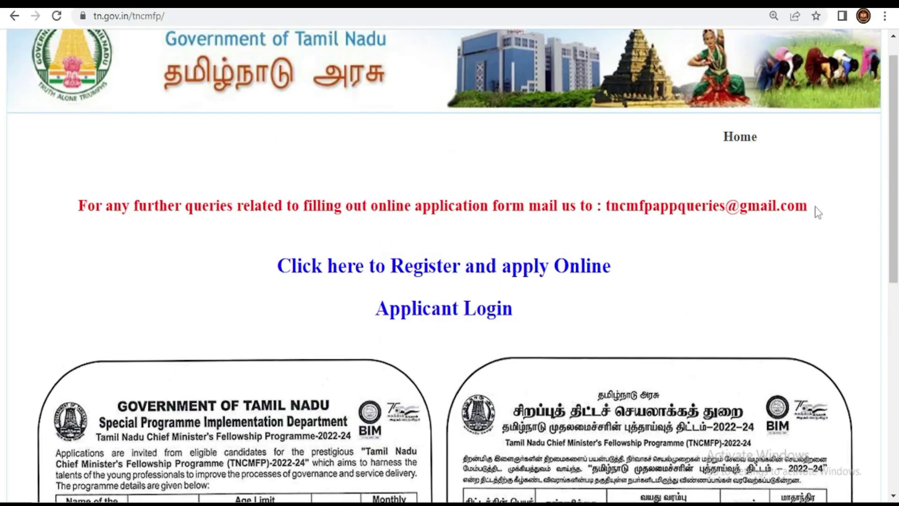
- Open the TCS iON registration form and enter the applicant's name and e-mail address
{"action": "left_click", "coordinate": [564, 267]}
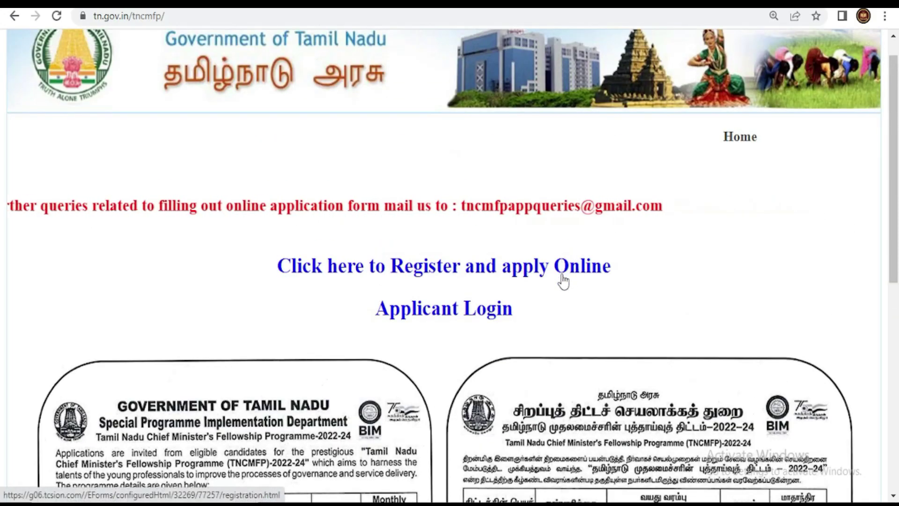
{"action": "scroll", "coordinate": [538, 195], "scroll_direction": "down", "scroll_amount": 3}
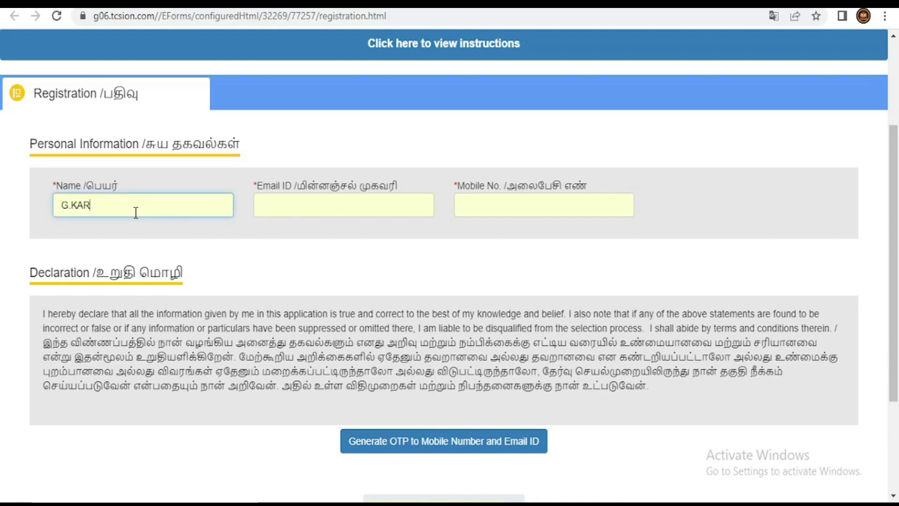
{"action": "key", "text": "Tab"}
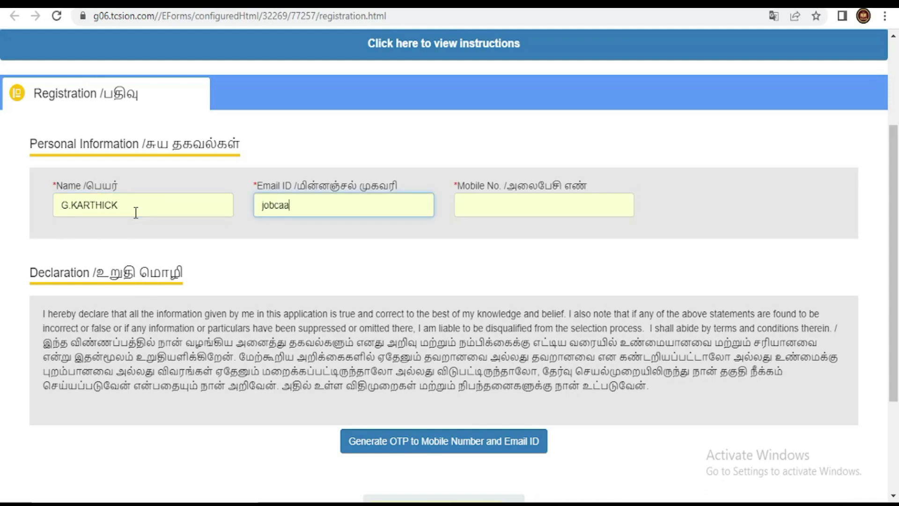
{"action": "key", "text": "Tab"}
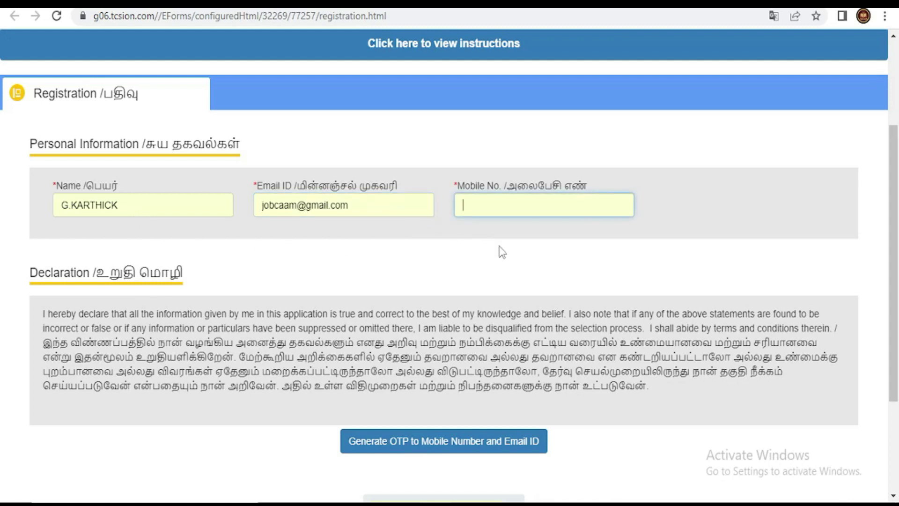
{"action": "scroll", "coordinate": [672, 259], "scroll_direction": "down", "scroll_amount": 3}
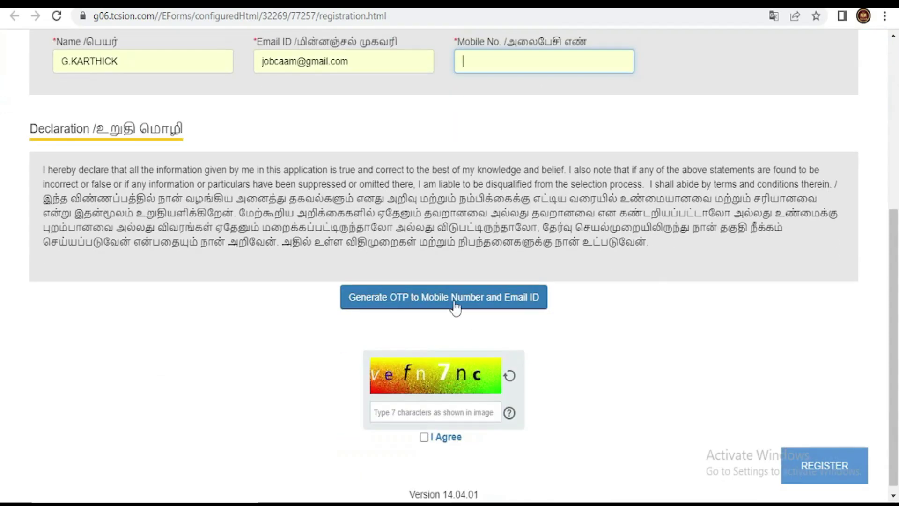
- Send verification codes to the mobile number and e-mail, then submit the registration
{"action": "left_click", "coordinate": [429, 301]}
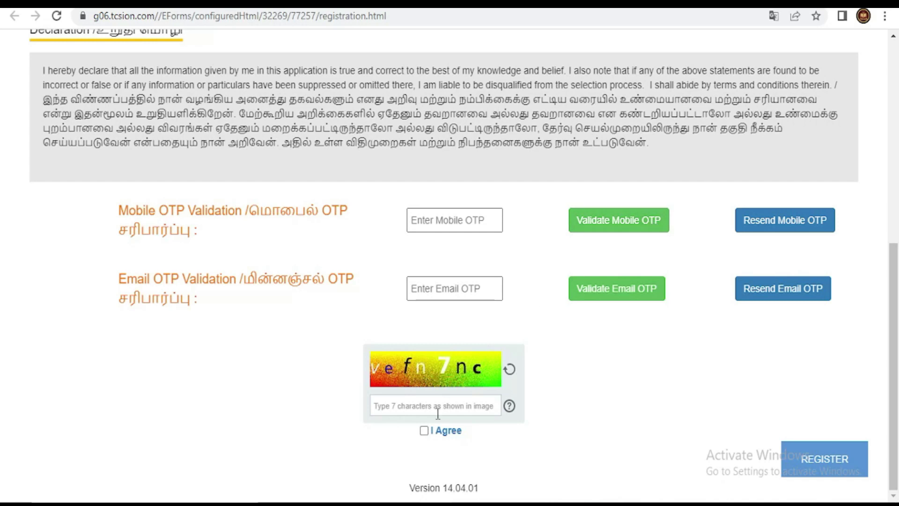
{"action": "left_click", "coordinate": [819, 471]}
{"action": "left_click", "coordinate": [694, 158]}
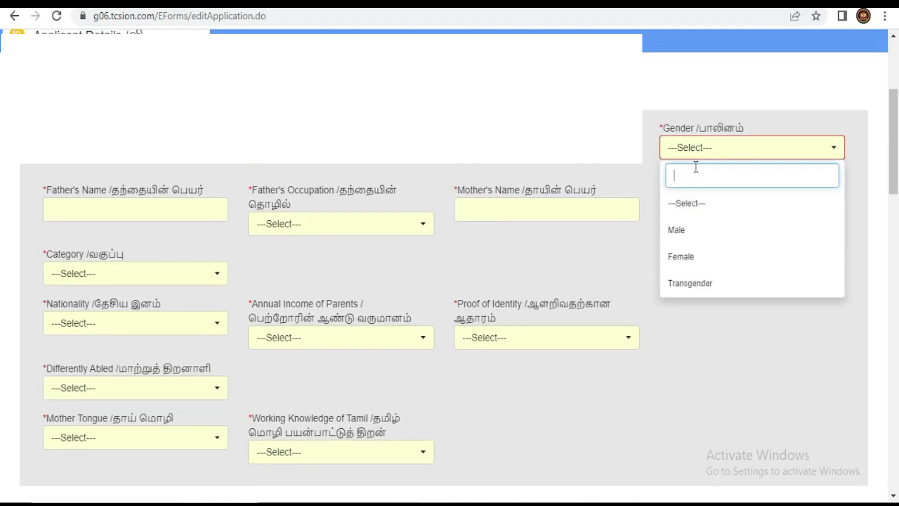
- Set gender to Male and mother's occupation to House Wife
{"action": "left_click", "coordinate": [696, 230]}
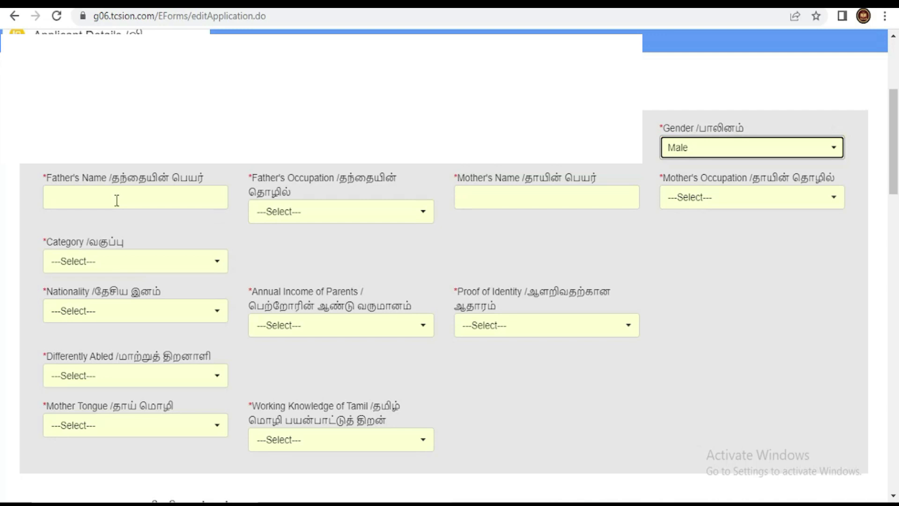
{"action": "left_click", "coordinate": [276, 213]}
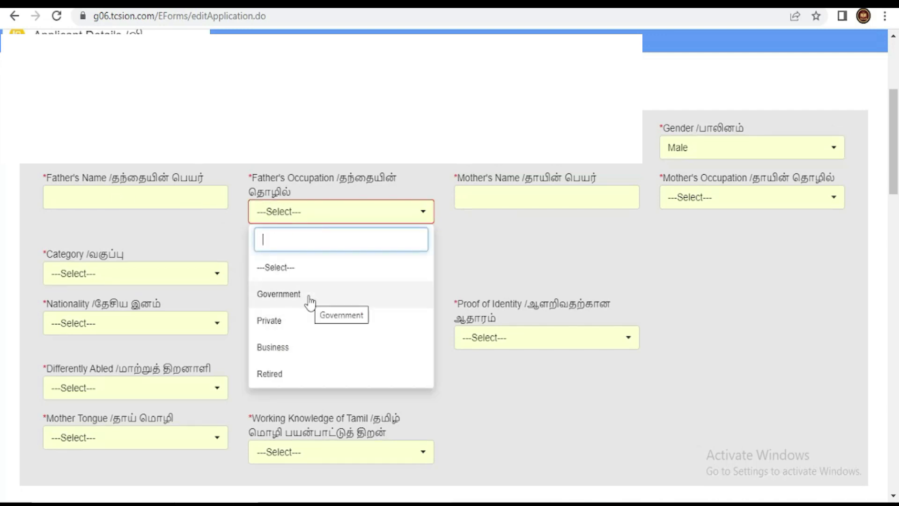
{"action": "scroll", "coordinate": [309, 297], "scroll_direction": "down", "scroll_amount": 2}
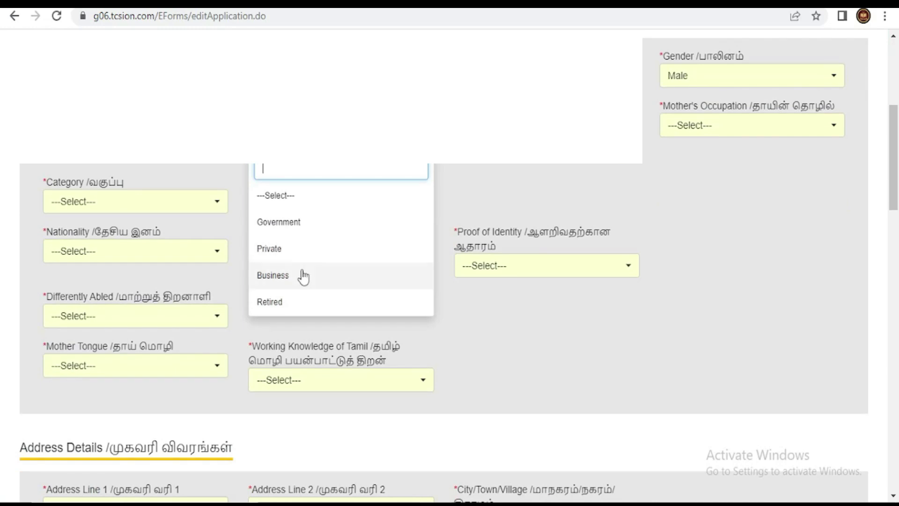
{"action": "left_click", "coordinate": [468, 164]}
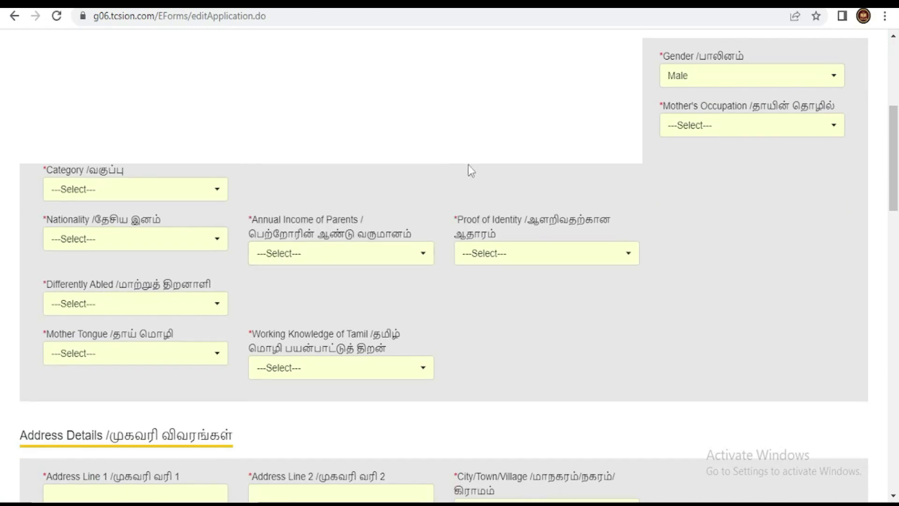
{"action": "left_click", "coordinate": [688, 126]}
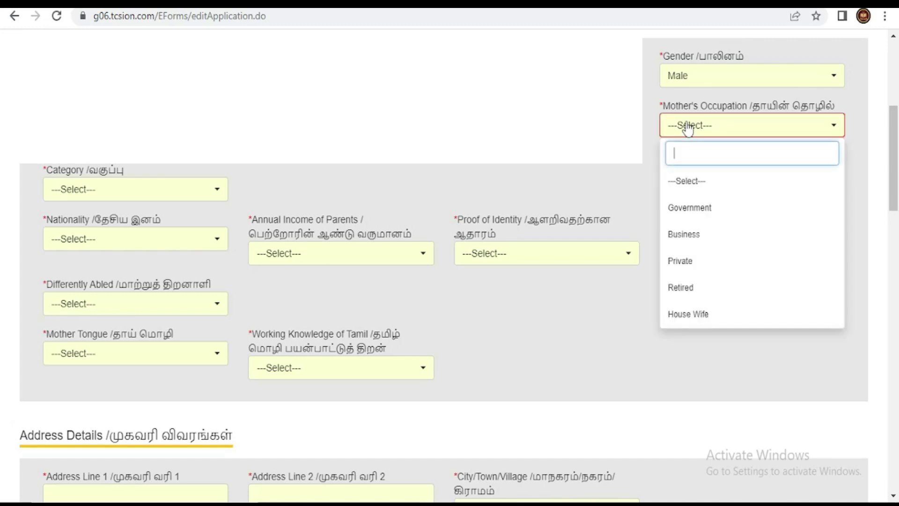
{"action": "left_click", "coordinate": [712, 311]}
- Set category to BC, nationality to Indian and parents' annual income to 0-1 Lac
{"action": "left_click", "coordinate": [105, 193]}
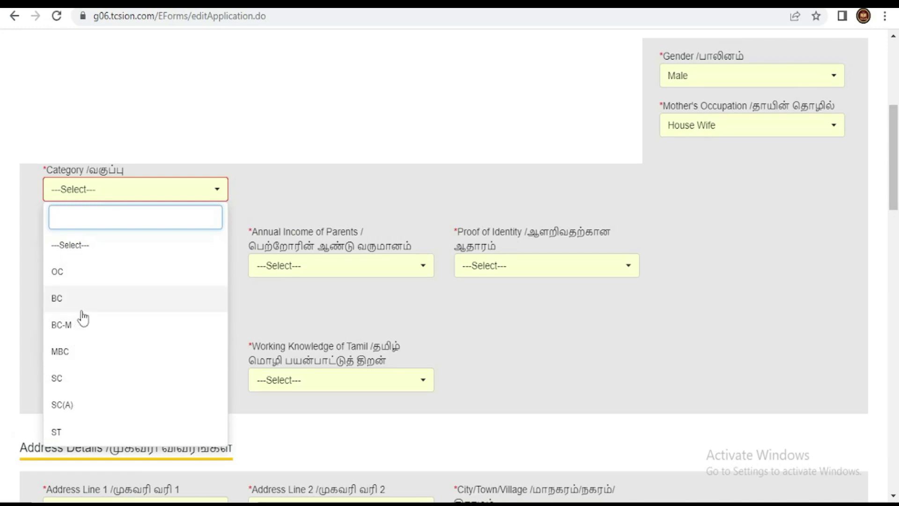
{"action": "left_click", "coordinate": [81, 306]}
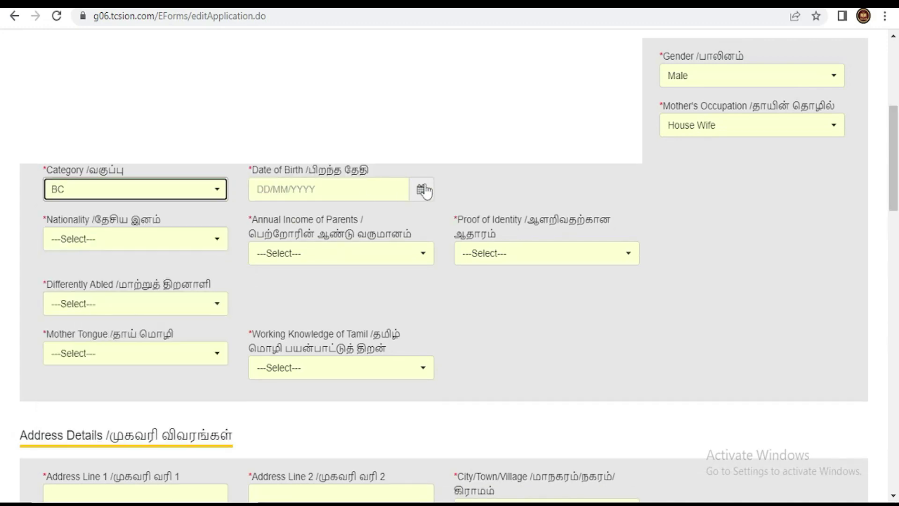
{"action": "left_click", "coordinate": [136, 247]}
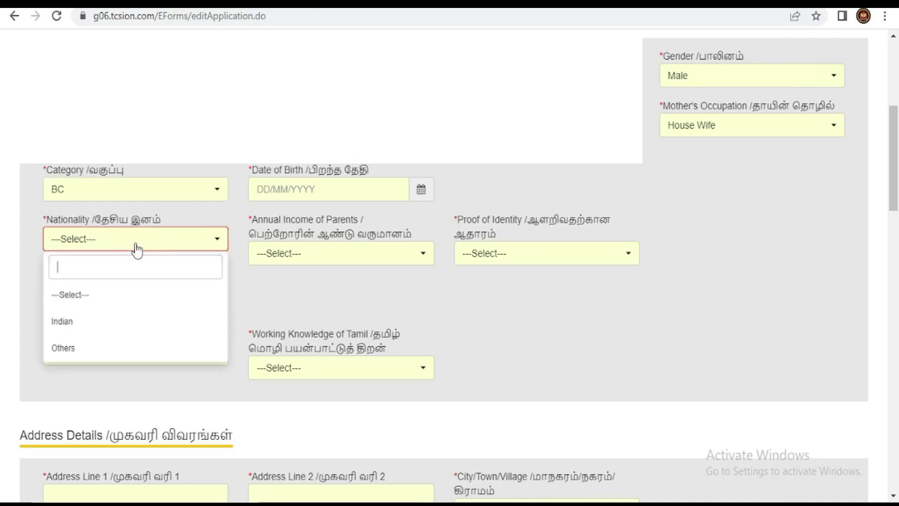
{"action": "left_click", "coordinate": [132, 323]}
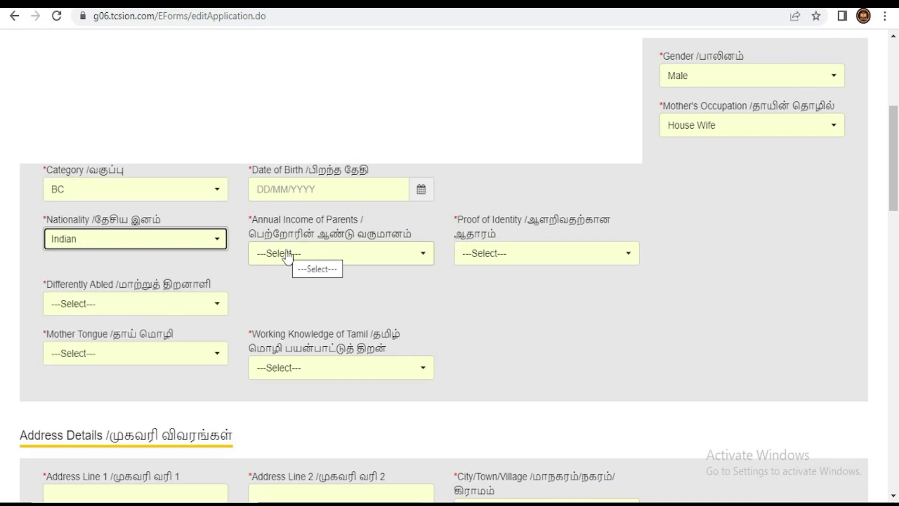
{"action": "left_click", "coordinate": [288, 256]}
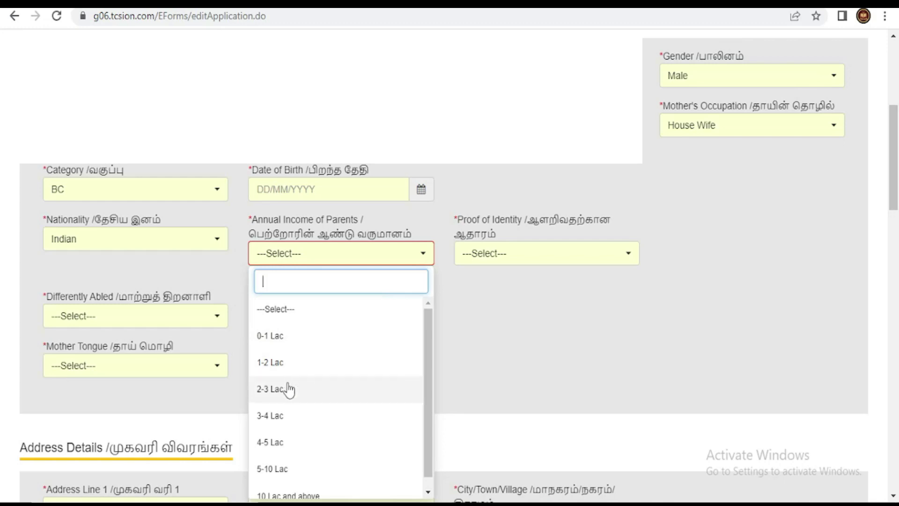
{"action": "left_click", "coordinate": [301, 340]}
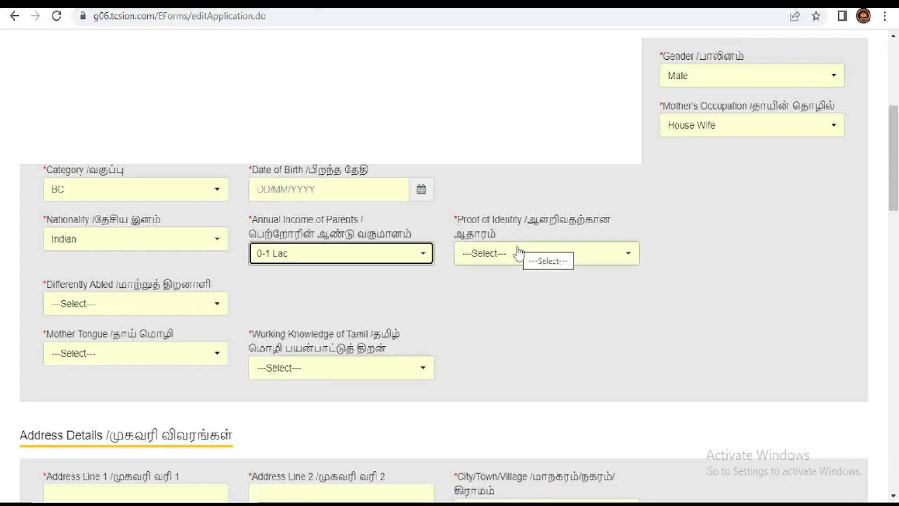
{"action": "left_click", "coordinate": [516, 261]}
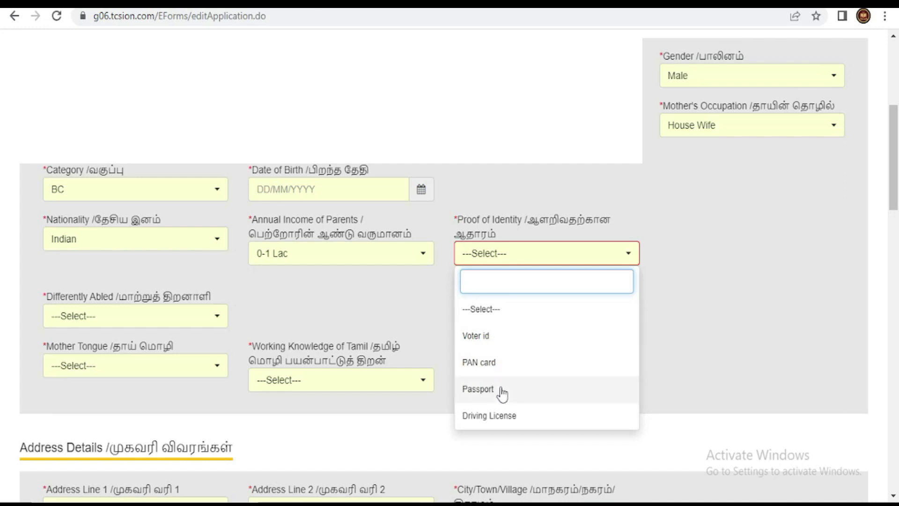
- Choose Voter id as proof of identity and answer No for differently abled
{"action": "left_click", "coordinate": [496, 344]}
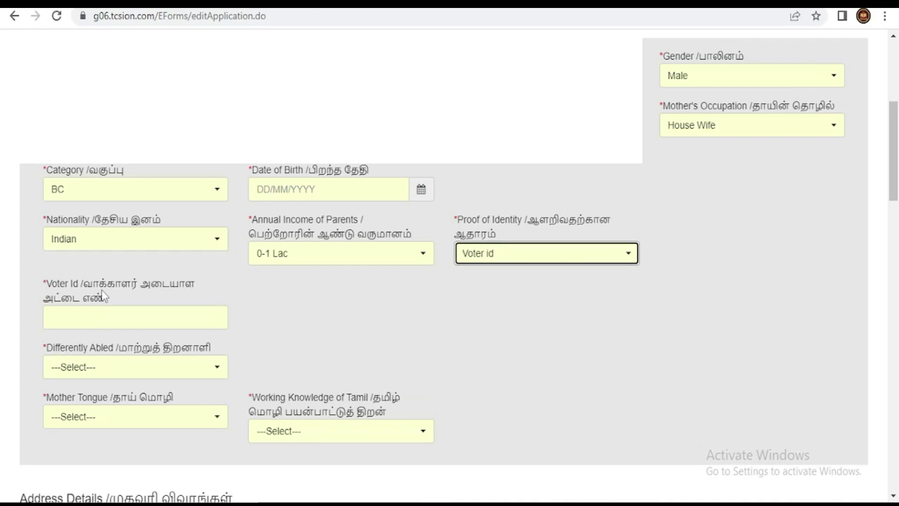
{"action": "left_click", "coordinate": [95, 312]}
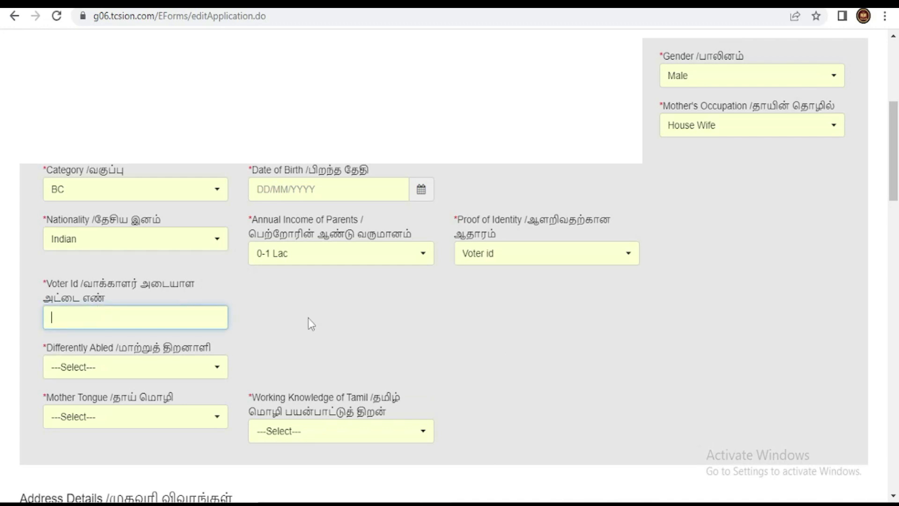
{"action": "scroll", "coordinate": [308, 319], "scroll_direction": "down", "scroll_amount": 1}
{"action": "left_click", "coordinate": [161, 302]}
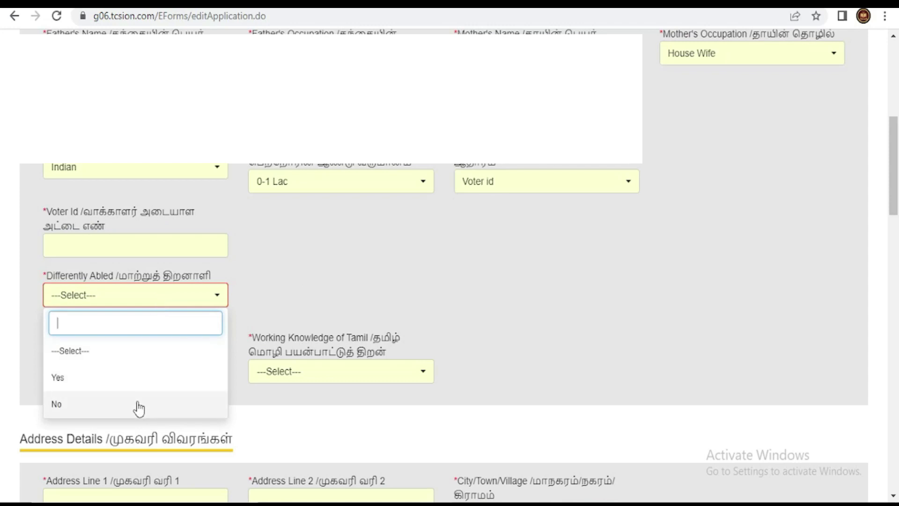
{"action": "left_click", "coordinate": [138, 406]}
- Set mother tongue to Tamil and working knowledge of Tamil to Yes
{"action": "left_click", "coordinate": [125, 344]}
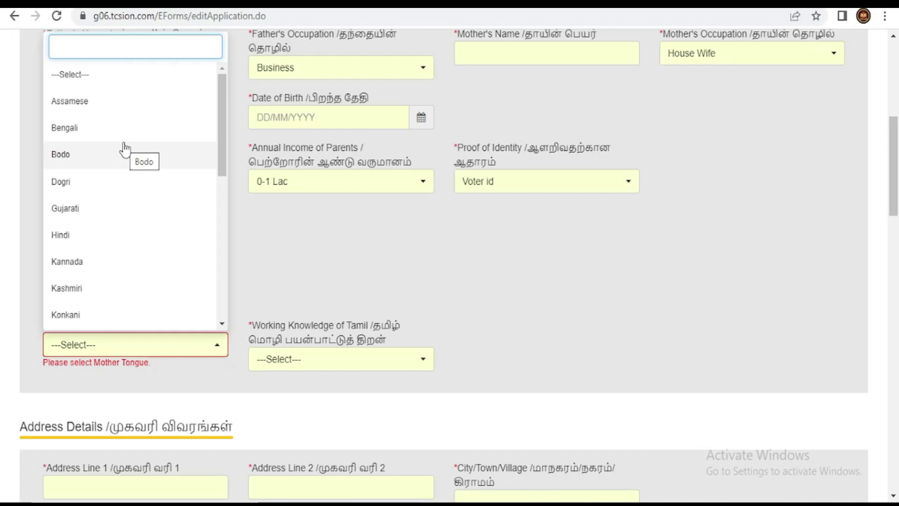
{"action": "type", "text": "ta"}
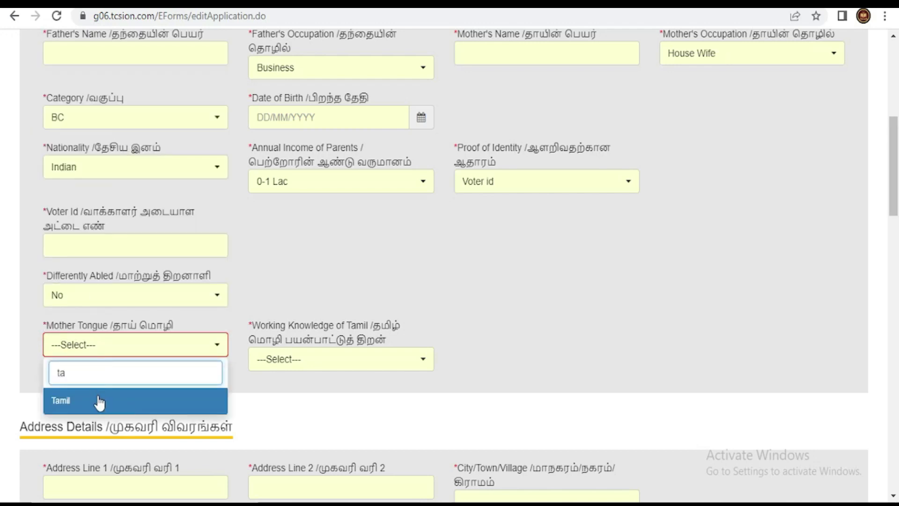
{"action": "left_click", "coordinate": [99, 400]}
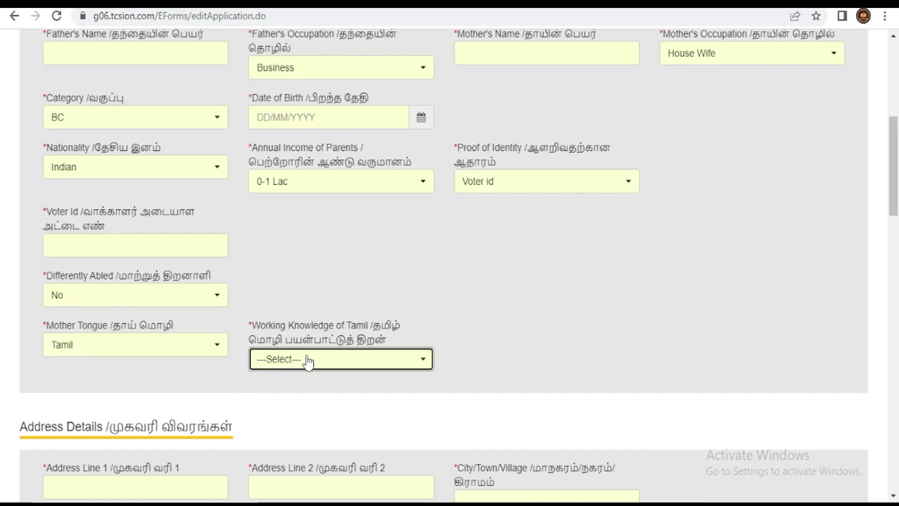
{"action": "left_click", "coordinate": [306, 360]}
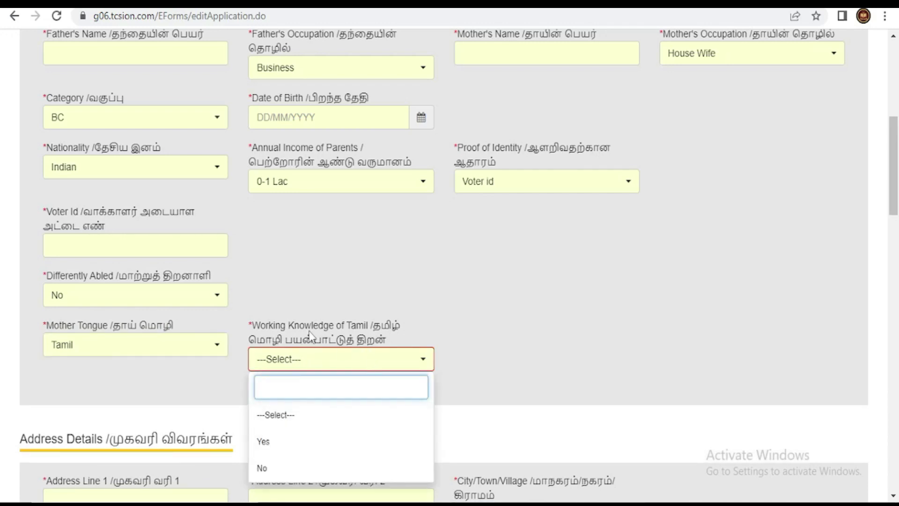
{"action": "left_click", "coordinate": [302, 440]}
{"action": "scroll", "coordinate": [311, 245], "scroll_direction": "down", "scroll_amount": 4}
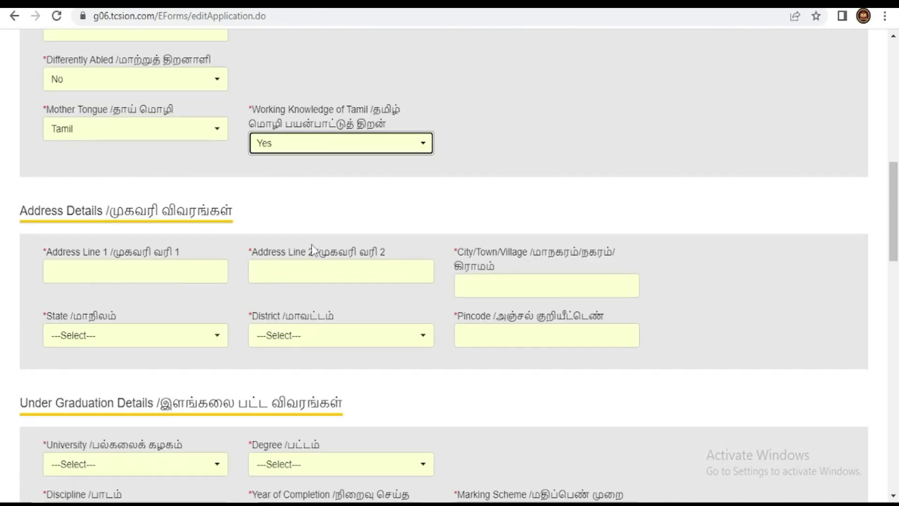
- Search the university list and select Bharathidasan University for the undergraduate degree
{"action": "scroll", "coordinate": [575, 302], "scroll_direction": "down", "scroll_amount": 3}
{"action": "scroll", "coordinate": [573, 299], "scroll_direction": "down", "scroll_amount": 2}
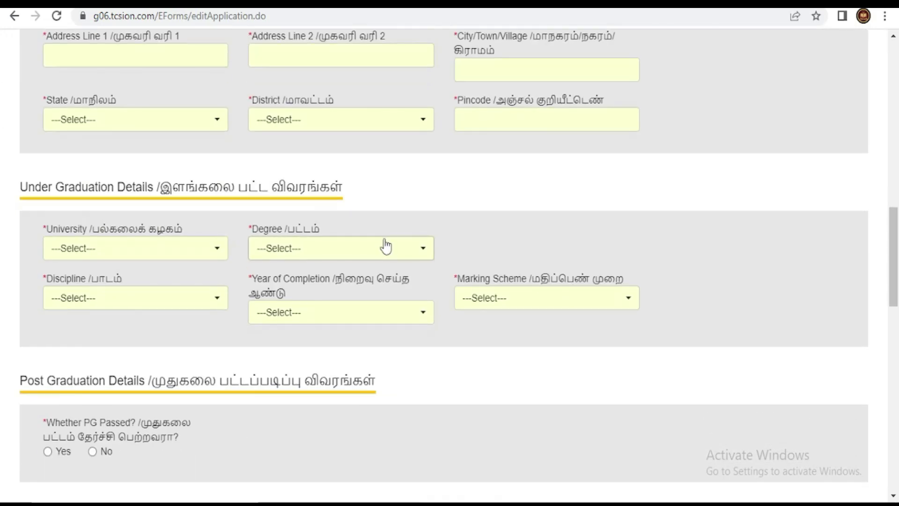
{"action": "scroll", "coordinate": [383, 245], "scroll_direction": "down", "scroll_amount": 2}
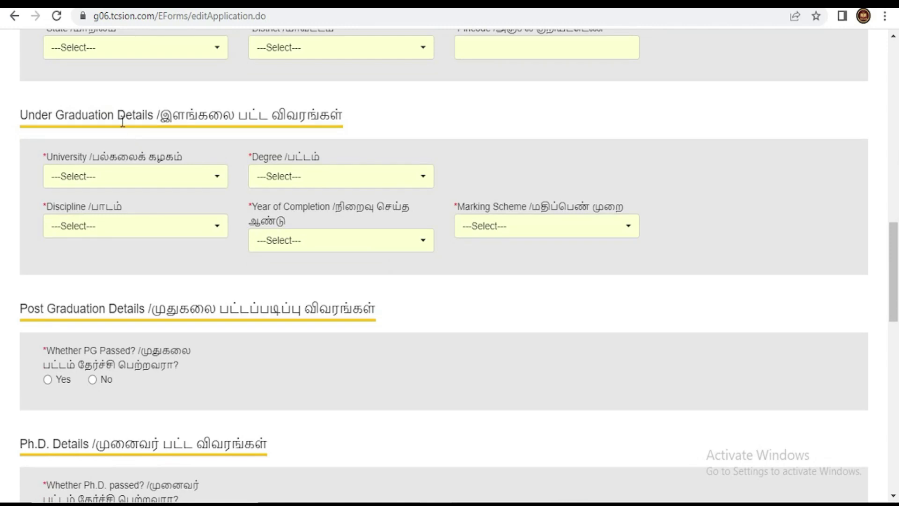
{"action": "left_click", "coordinate": [123, 177]}
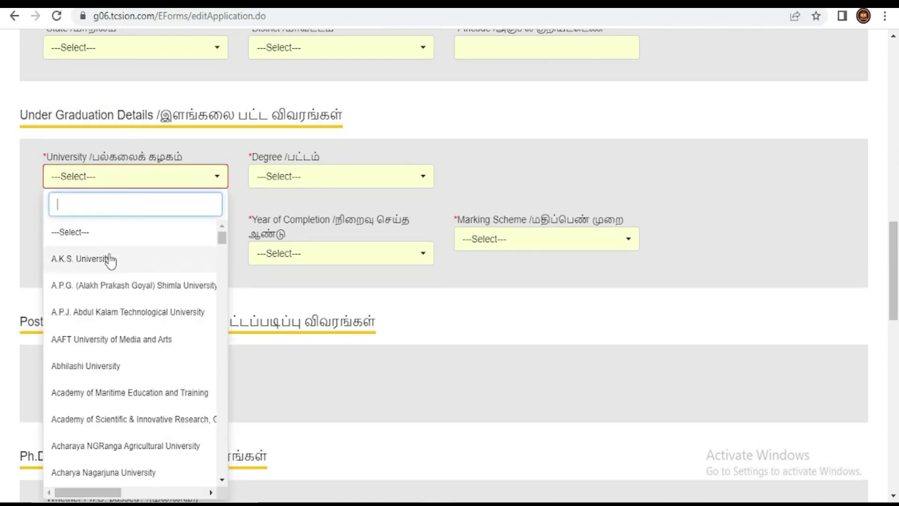
{"action": "scroll", "coordinate": [149, 333], "scroll_direction": "down", "scroll_amount": 4}
{"action": "scroll", "coordinate": [155, 330], "scroll_direction": "down", "scroll_amount": 20}
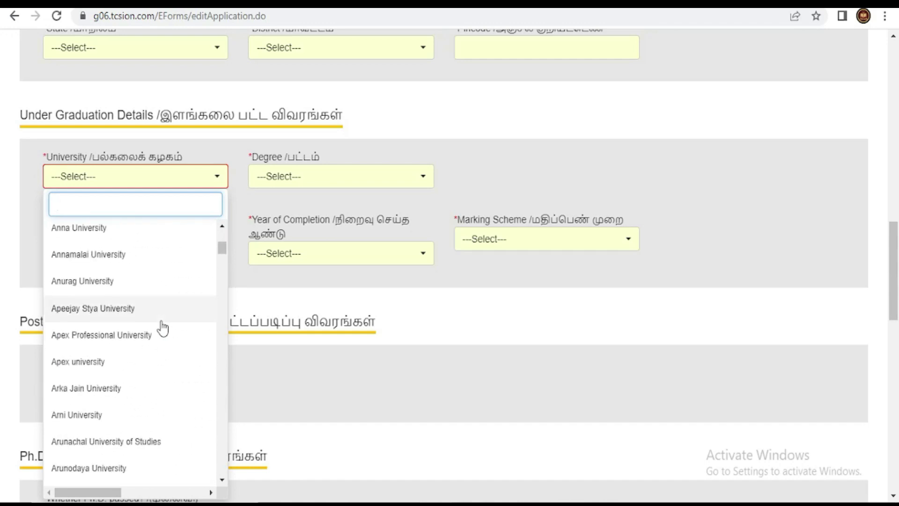
{"action": "scroll", "coordinate": [162, 330], "scroll_direction": "down", "scroll_amount": 20}
{"action": "scroll", "coordinate": [161, 328], "scroll_direction": "down", "scroll_amount": 8}
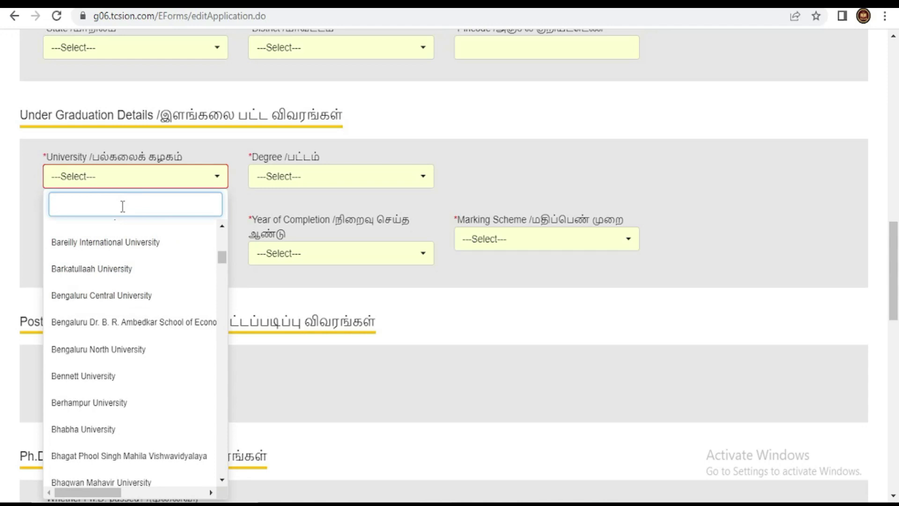
{"action": "type", "text": "bhar"}
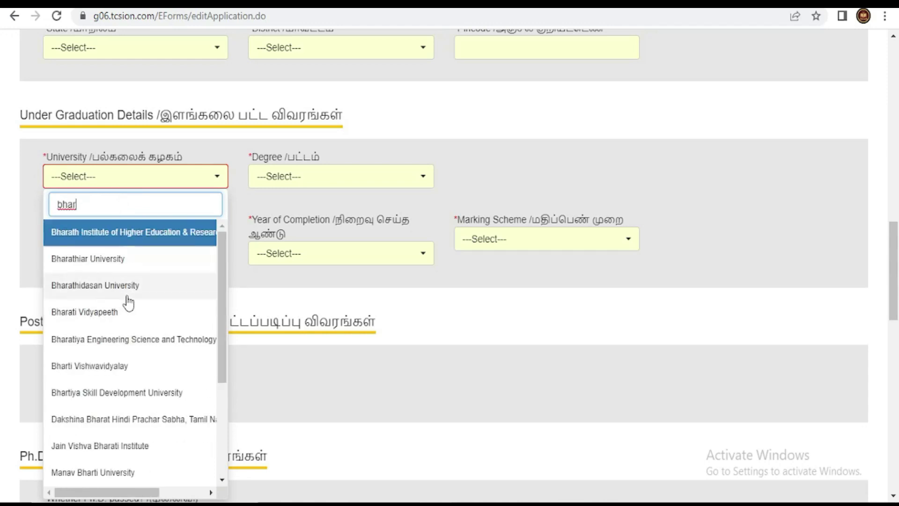
{"action": "left_click", "coordinate": [28, 198]}
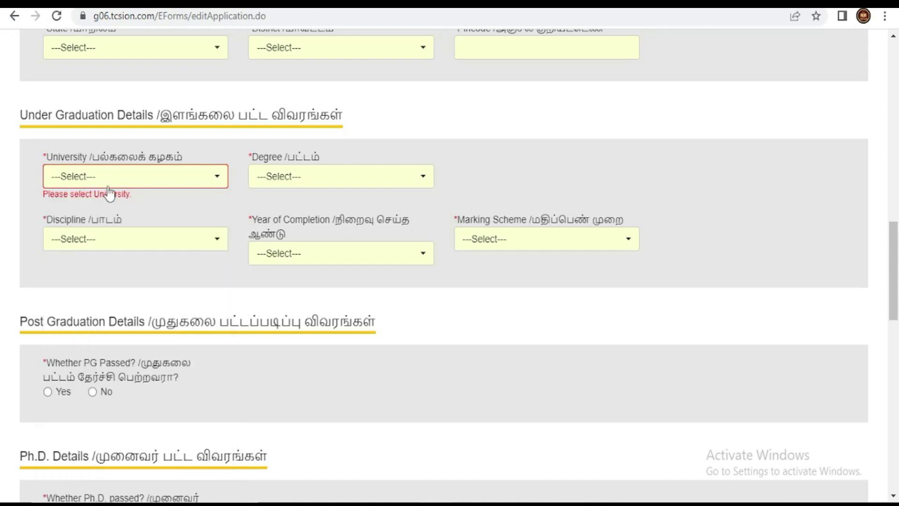
{"action": "left_click", "coordinate": [103, 183]}
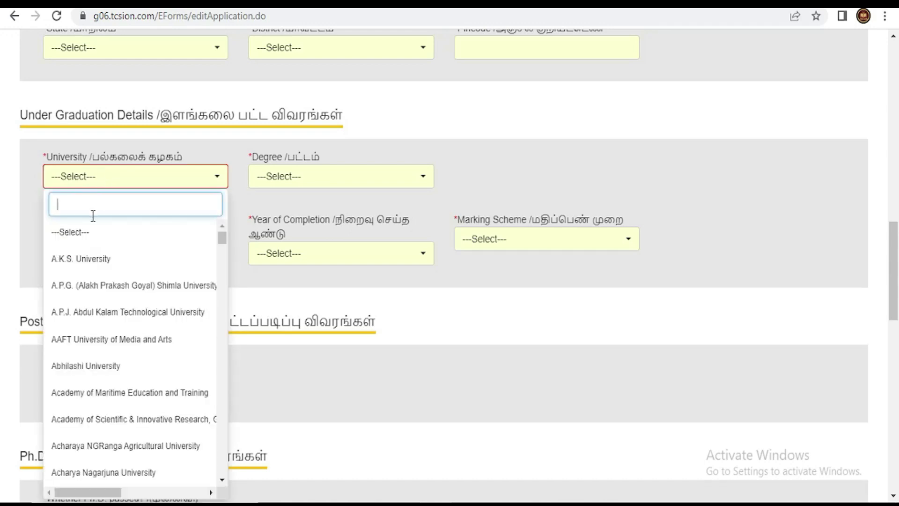
{"action": "type", "text": "anna"}
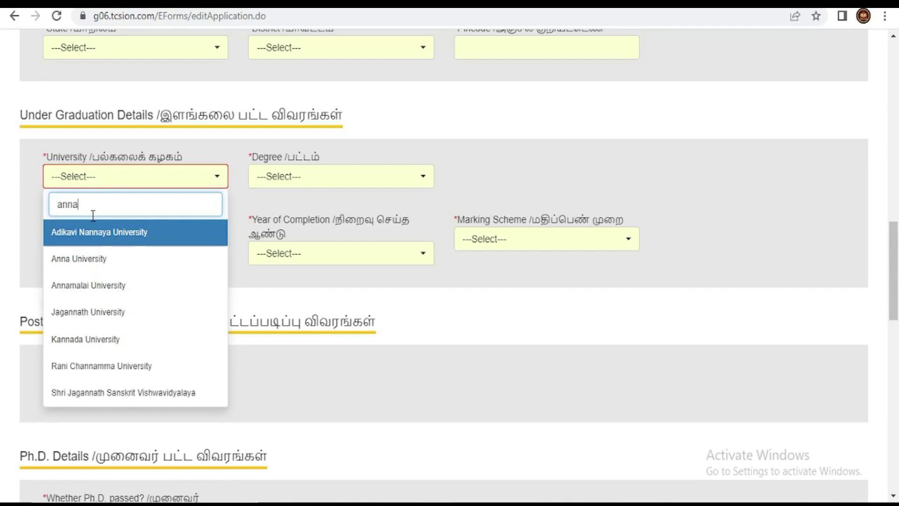
{"action": "left_click", "coordinate": [103, 261]}
- Choose BE as the degree and change the university to Anna University
{"action": "left_click", "coordinate": [328, 176]}
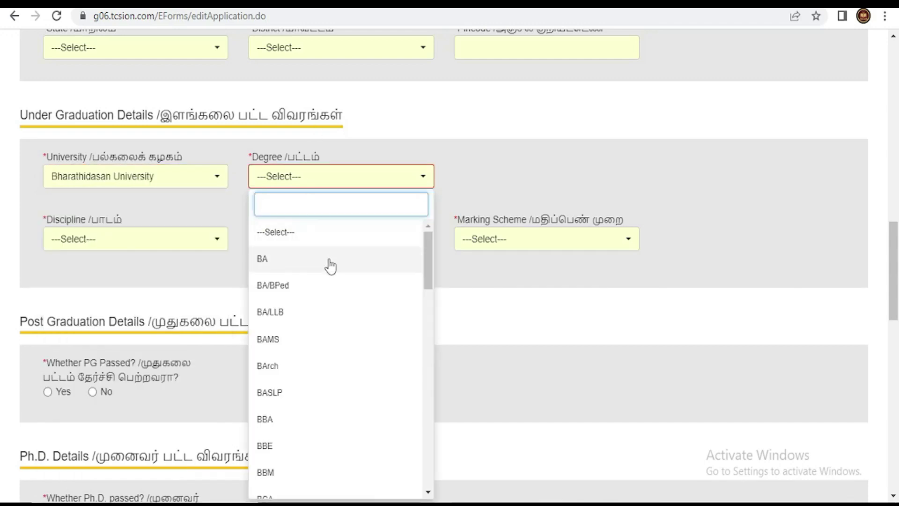
{"action": "scroll", "coordinate": [327, 263], "scroll_direction": "down", "scroll_amount": 1}
{"action": "scroll", "coordinate": [317, 359], "scroll_direction": "down", "scroll_amount": 1}
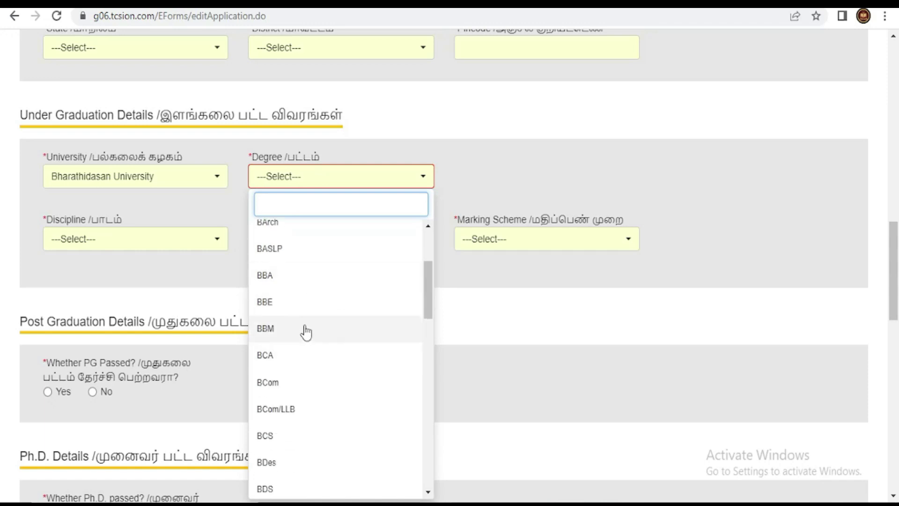
{"action": "scroll", "coordinate": [305, 328], "scroll_direction": "down", "scroll_amount": 2}
{"action": "scroll", "coordinate": [294, 338], "scroll_direction": "down", "scroll_amount": 2}
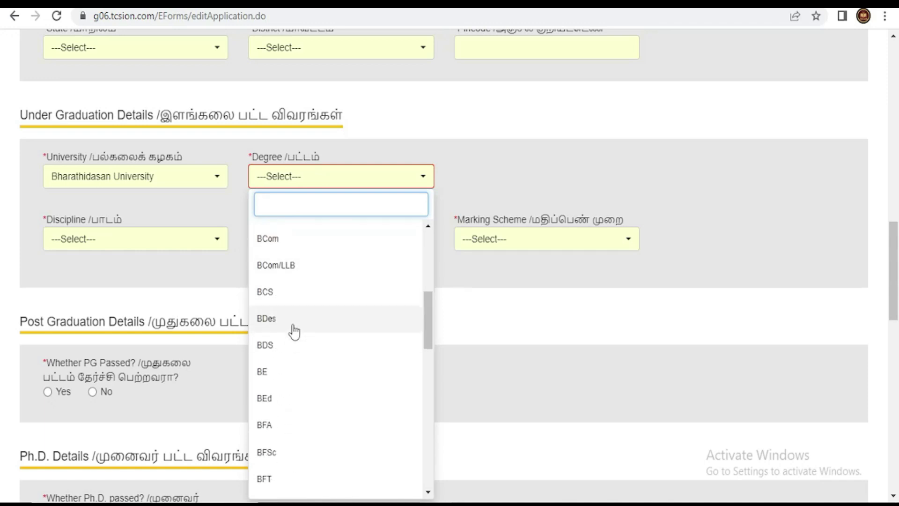
{"action": "scroll", "coordinate": [290, 315], "scroll_direction": "down", "scroll_amount": 2}
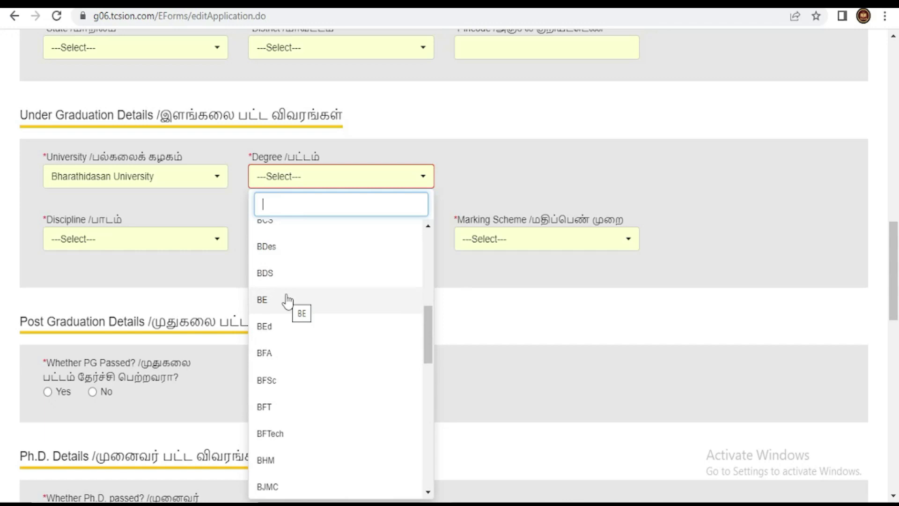
{"action": "left_click", "coordinate": [289, 301]}
{"action": "left_click", "coordinate": [222, 183]}
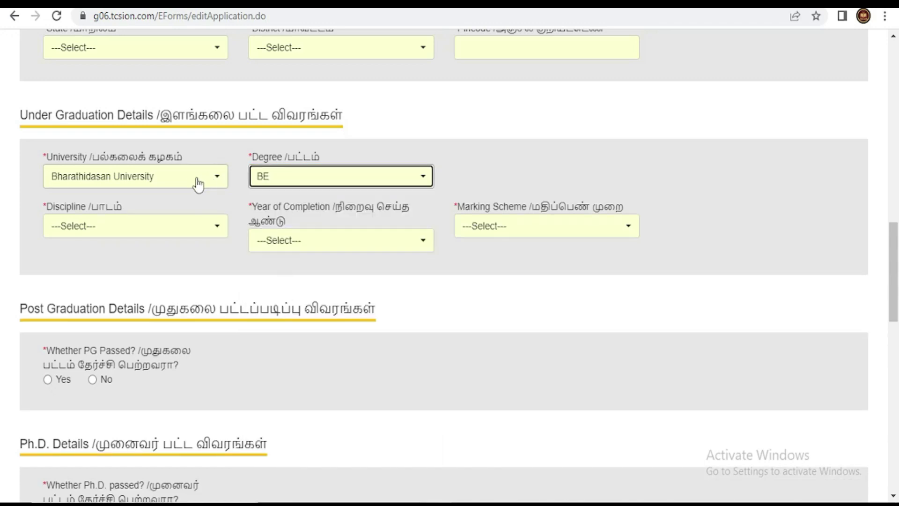
{"action": "type", "text": "anna"}
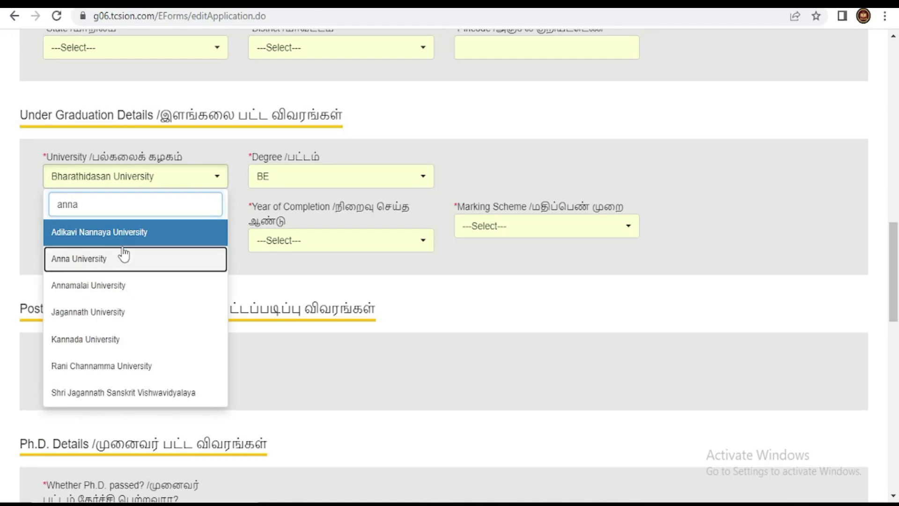
{"action": "left_click", "coordinate": [123, 251]}
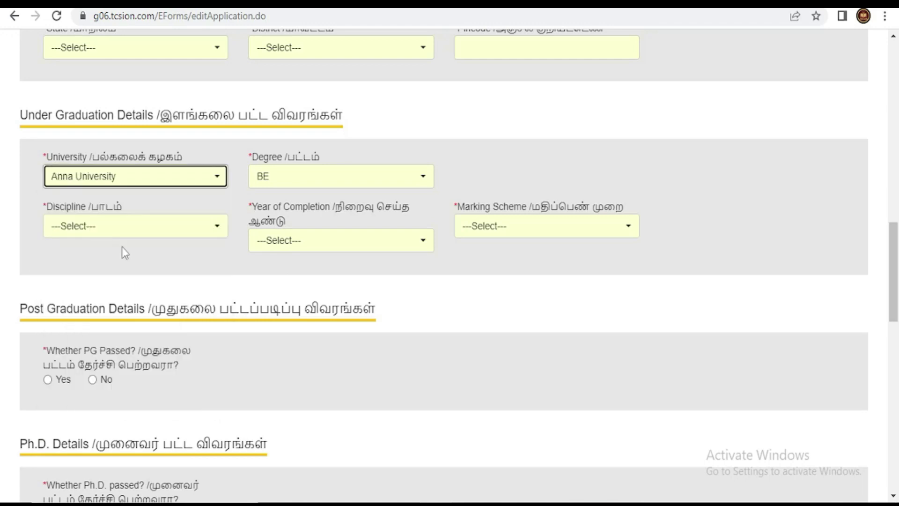
- Set discipline to Biotechnology Engineering, completion year 2013 and marking scheme CGPA
{"action": "left_click", "coordinate": [129, 232]}
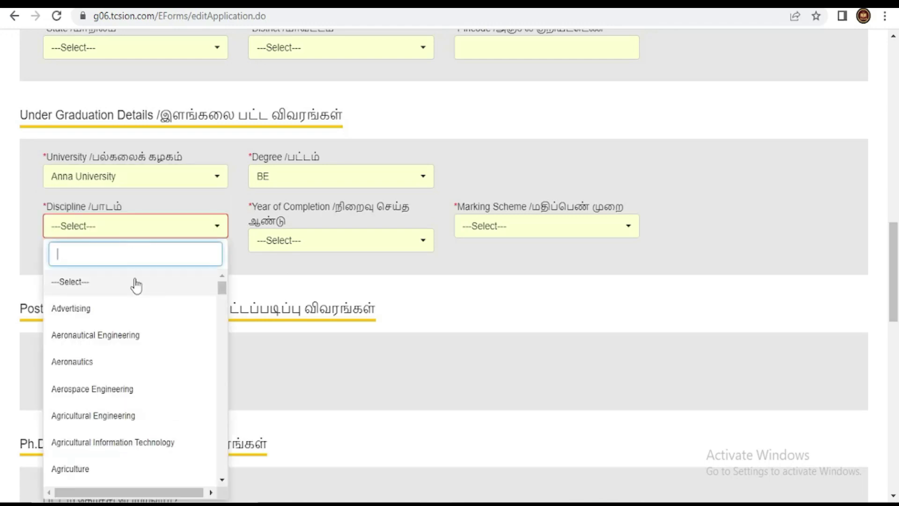
{"action": "scroll", "coordinate": [136, 349], "scroll_direction": "down", "scroll_amount": 2}
{"action": "scroll", "coordinate": [135, 349], "scroll_direction": "down", "scroll_amount": 8}
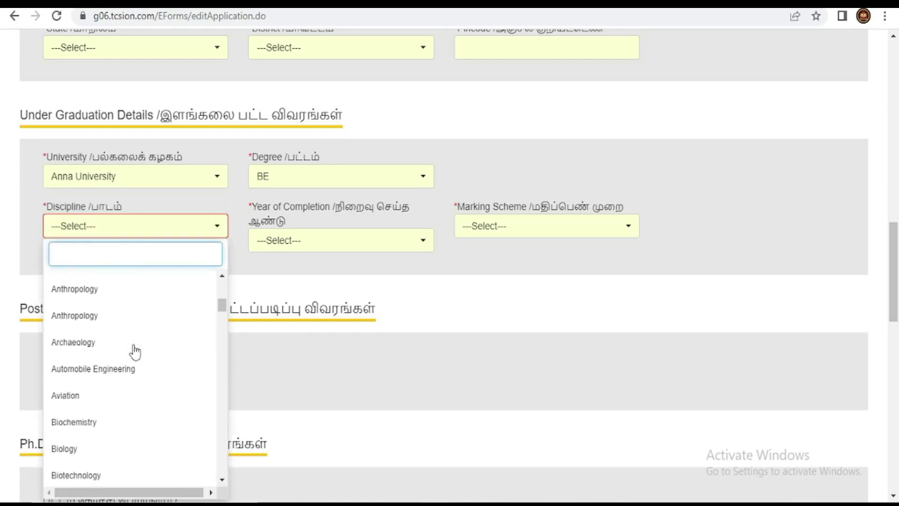
{"action": "left_click", "coordinate": [129, 357]}
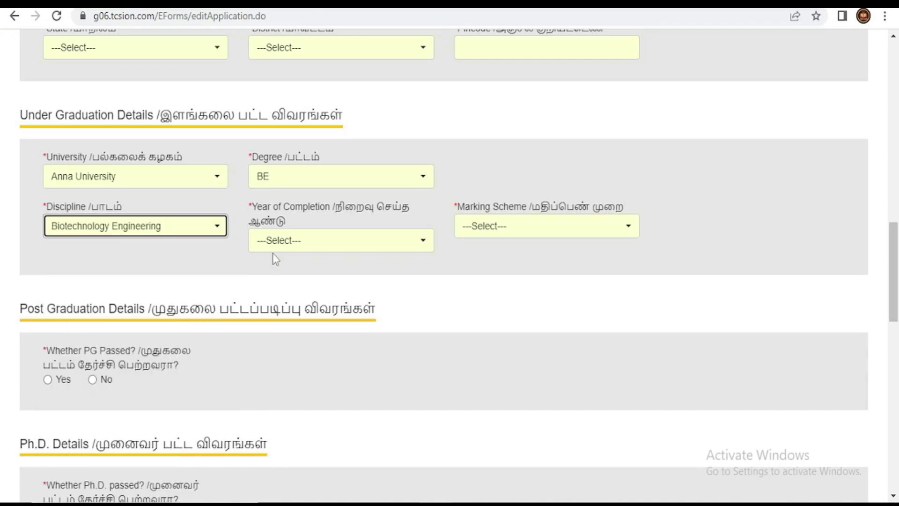
{"action": "left_click", "coordinate": [304, 253]}
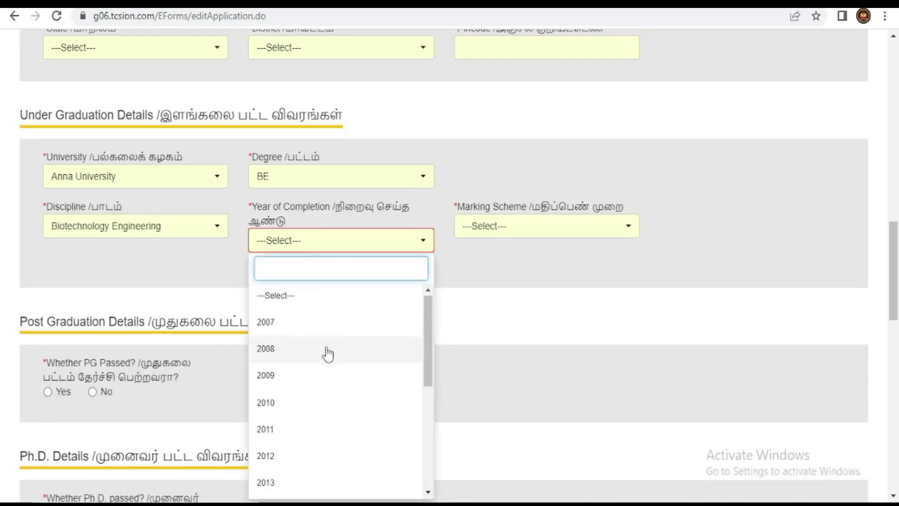
{"action": "scroll", "coordinate": [307, 401], "scroll_direction": "down", "scroll_amount": 3}
{"action": "left_click", "coordinate": [301, 410]}
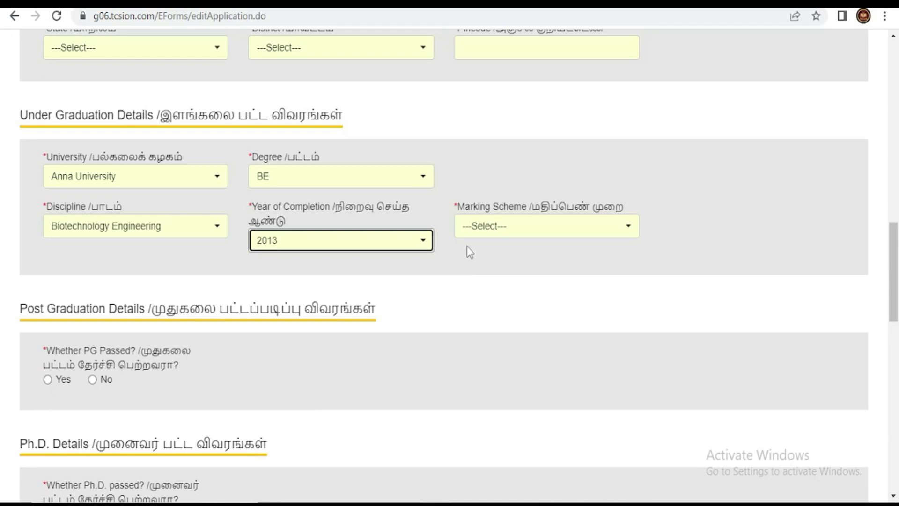
{"action": "left_click", "coordinate": [496, 234]}
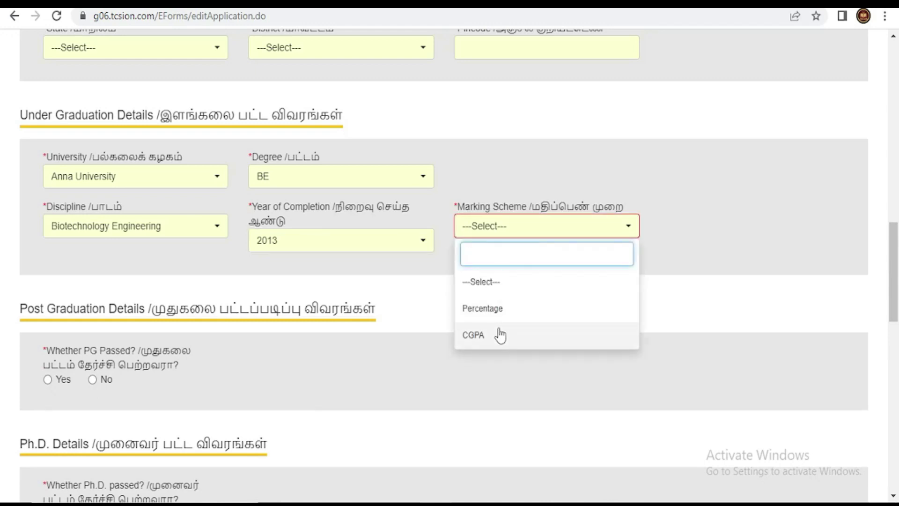
{"action": "left_click", "coordinate": [498, 335]}
{"action": "left_click", "coordinate": [55, 290]}
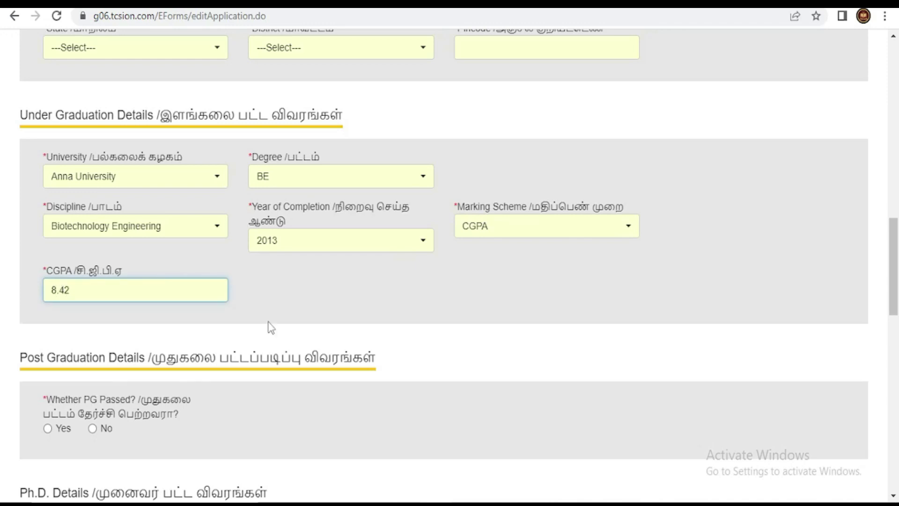
- Answer No for PG and Ph.D., and choose Yes for a Tamil Nadu test centre
{"action": "scroll", "coordinate": [368, 339], "scroll_direction": "down", "scroll_amount": 3}
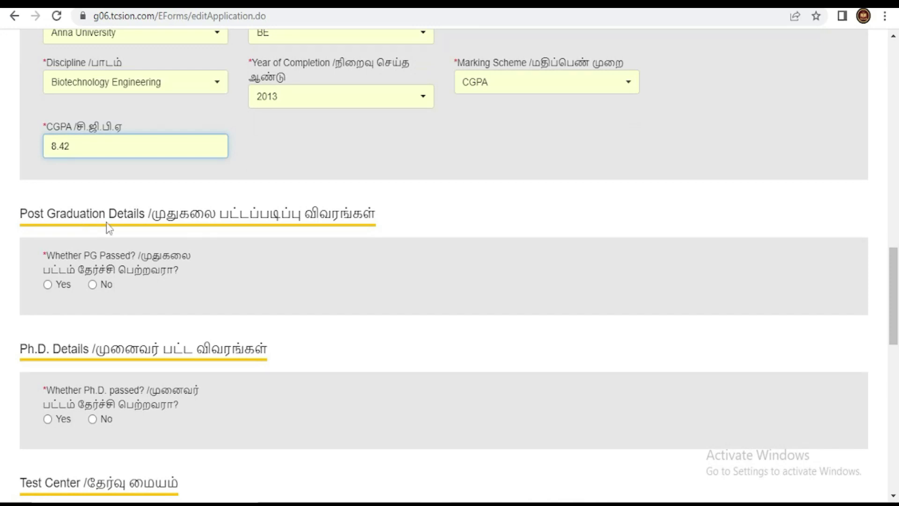
{"action": "scroll", "coordinate": [171, 308], "scroll_direction": "down", "scroll_amount": 3}
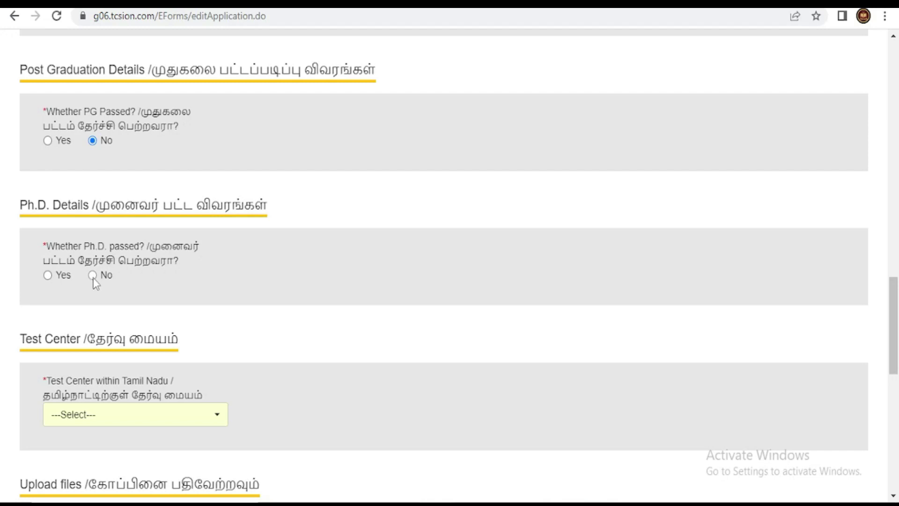
{"action": "left_click", "coordinate": [92, 274]}
{"action": "scroll", "coordinate": [367, 312], "scroll_direction": "down", "scroll_amount": 3}
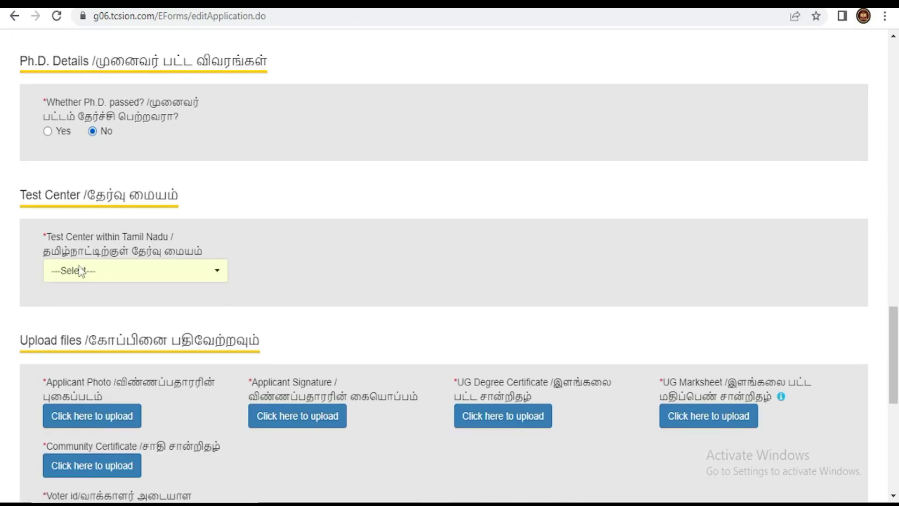
{"action": "left_click", "coordinate": [84, 271]}
{"action": "left_click", "coordinate": [104, 359]}
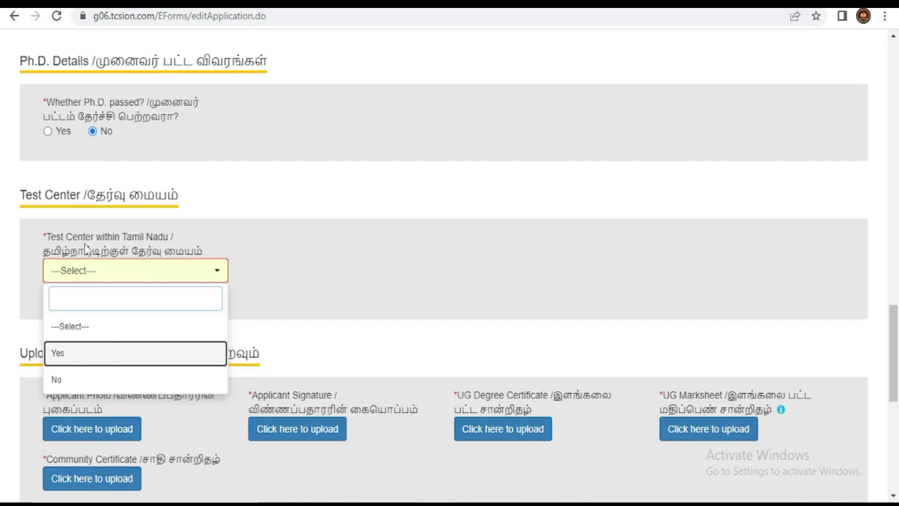
{"action": "key", "text": "Return"}
- Pick Thanjavur as first-preference test centre and search districts for the second preference
{"action": "left_click", "coordinate": [141, 321]}
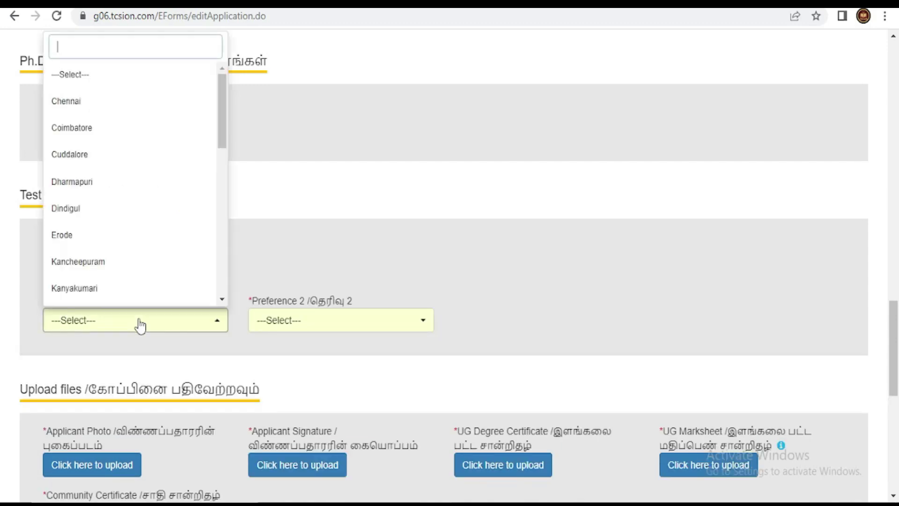
{"action": "scroll", "coordinate": [124, 156], "scroll_direction": "down", "scroll_amount": 8}
{"action": "scroll", "coordinate": [127, 157], "scroll_direction": "down", "scroll_amount": 1}
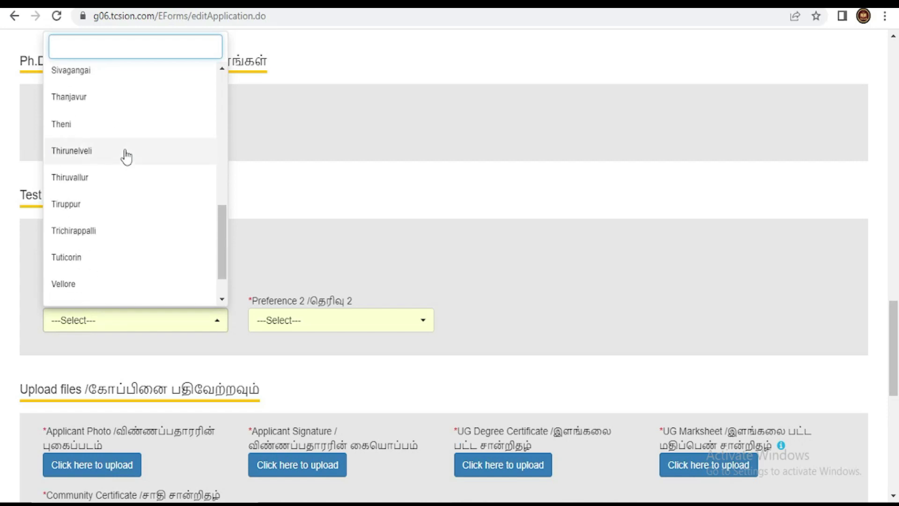
{"action": "left_click", "coordinate": [114, 111]}
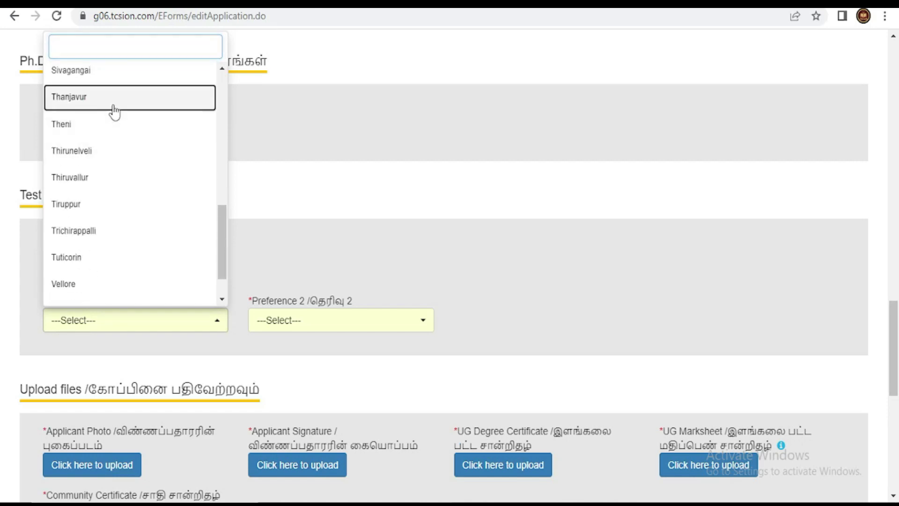
{"action": "left_click", "coordinate": [359, 320]}
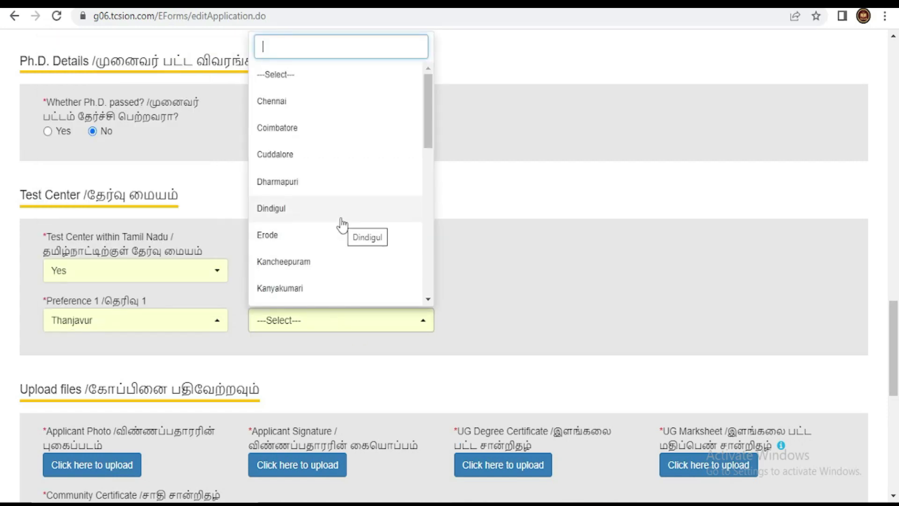
{"action": "type", "text": "tj"}
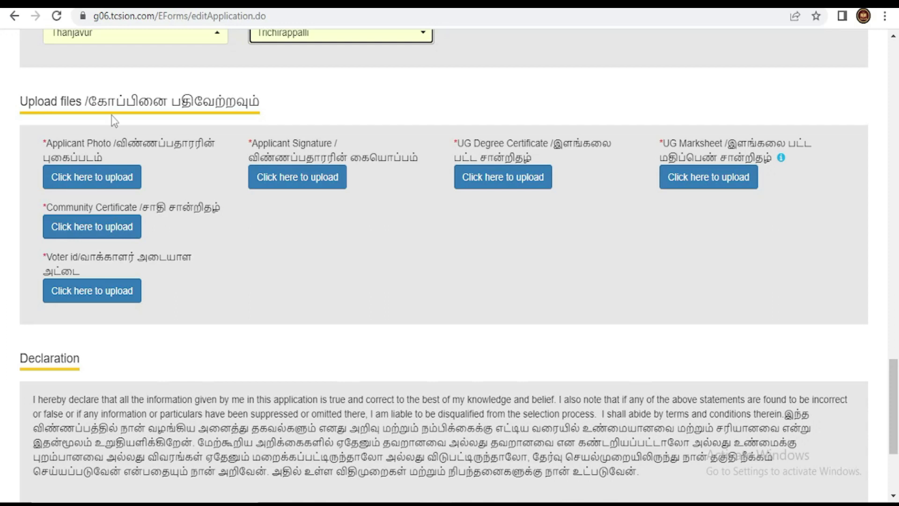
{"action": "left_click", "coordinate": [118, 180]}
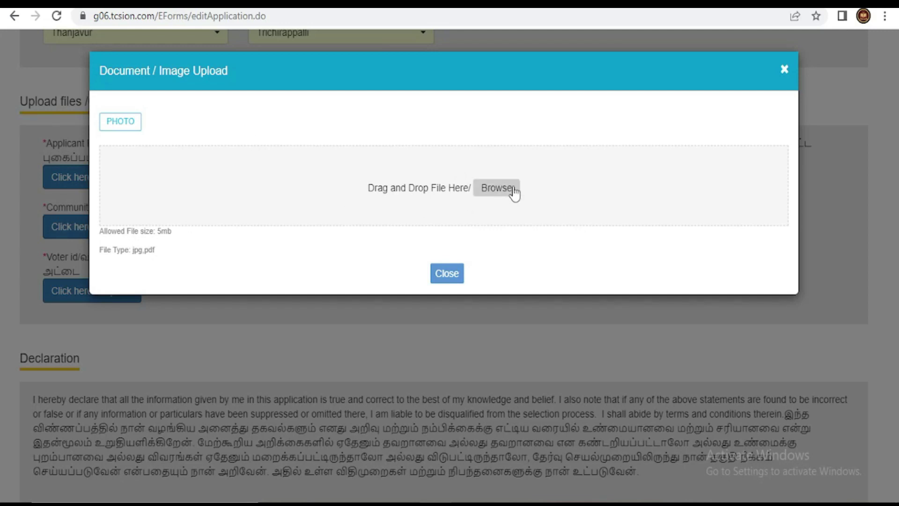
{"action": "left_click", "coordinate": [784, 70]}
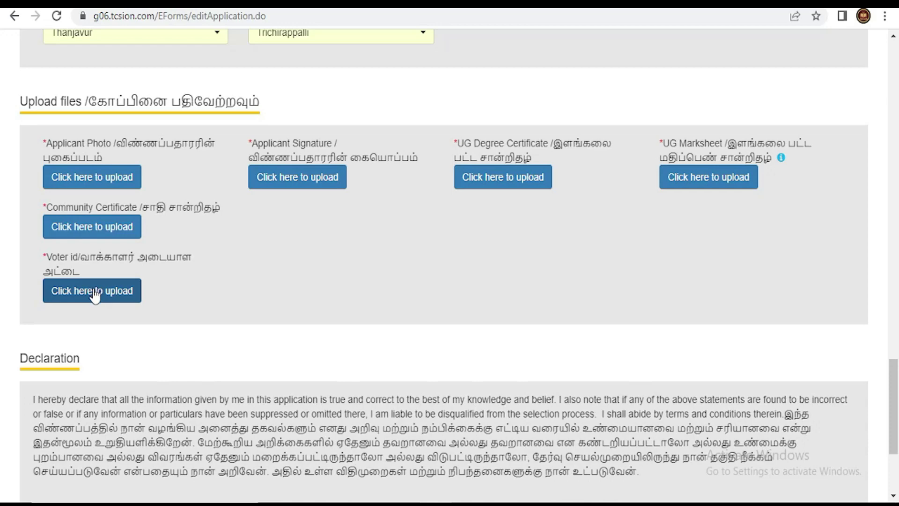
{"action": "left_click", "coordinate": [110, 297]}
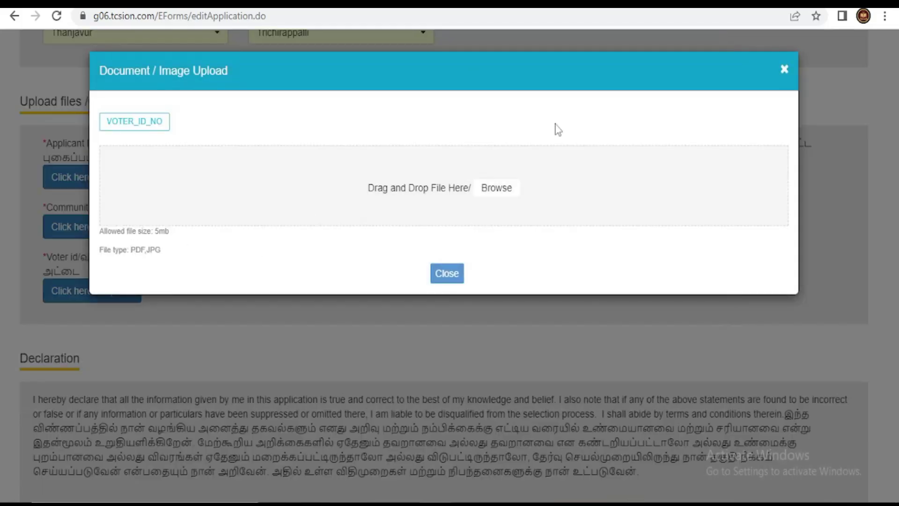
{"action": "left_click", "coordinate": [784, 71]}
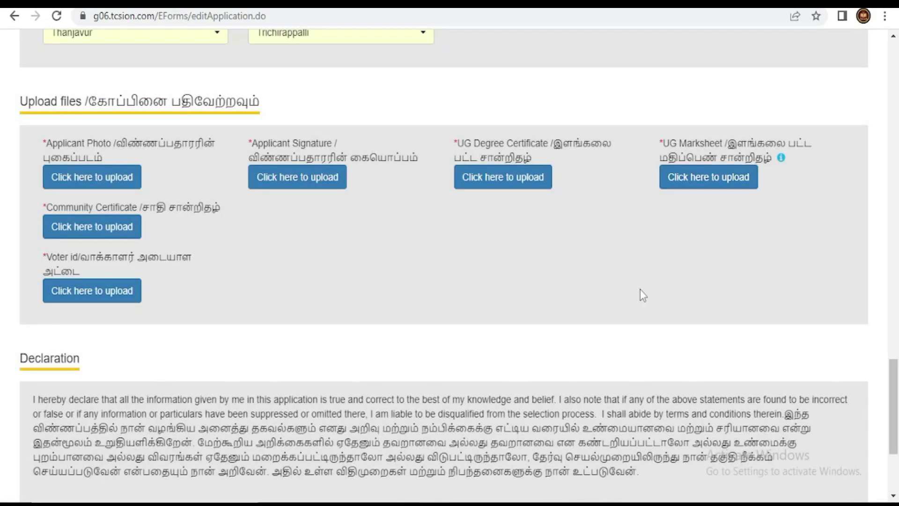
{"action": "scroll", "coordinate": [640, 288], "scroll_direction": "down", "scroll_amount": 3}
{"action": "scroll", "coordinate": [640, 293], "scroll_direction": "up", "scroll_amount": 3}
{"action": "scroll", "coordinate": [688, 274], "scroll_direction": "down", "scroll_amount": 4}
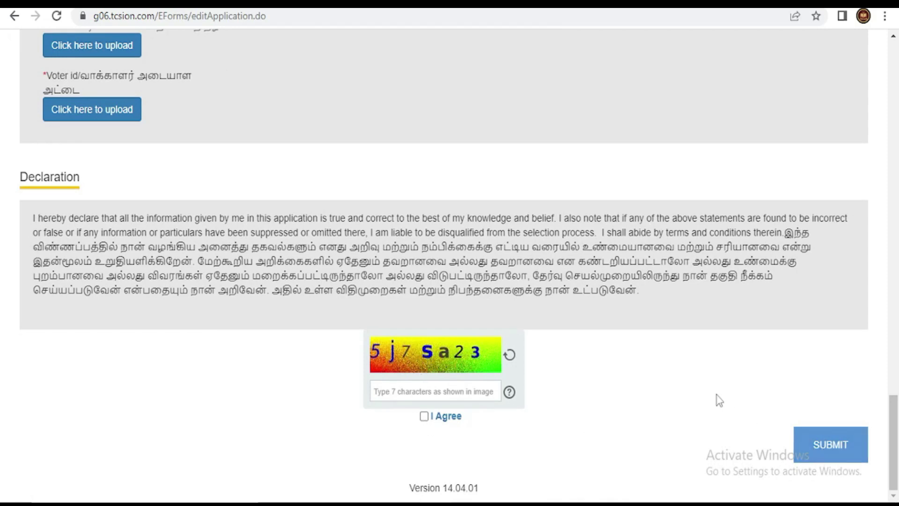
{"action": "scroll", "coordinate": [701, 388], "scroll_direction": "up", "scroll_amount": 6}
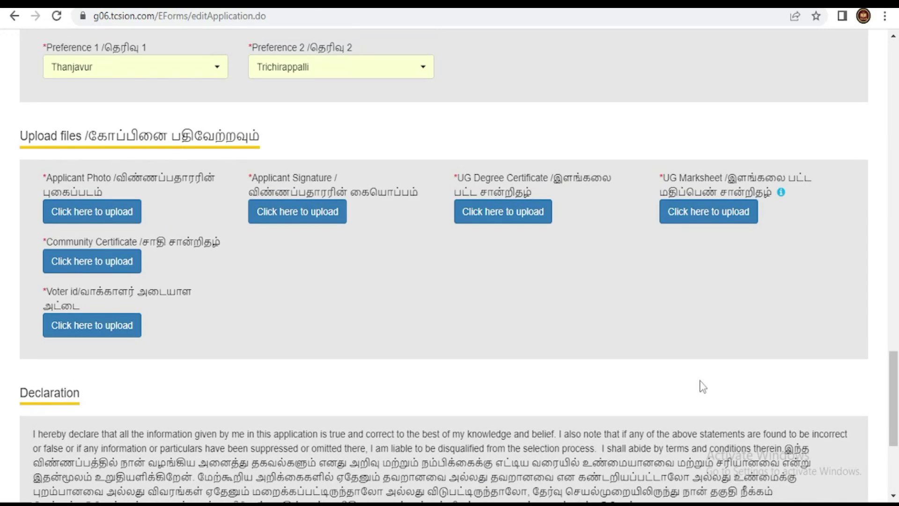
{"action": "scroll", "coordinate": [702, 387], "scroll_direction": "up", "scroll_amount": 3}
{"action": "scroll", "coordinate": [730, 361], "scroll_direction": "up", "scroll_amount": 10}
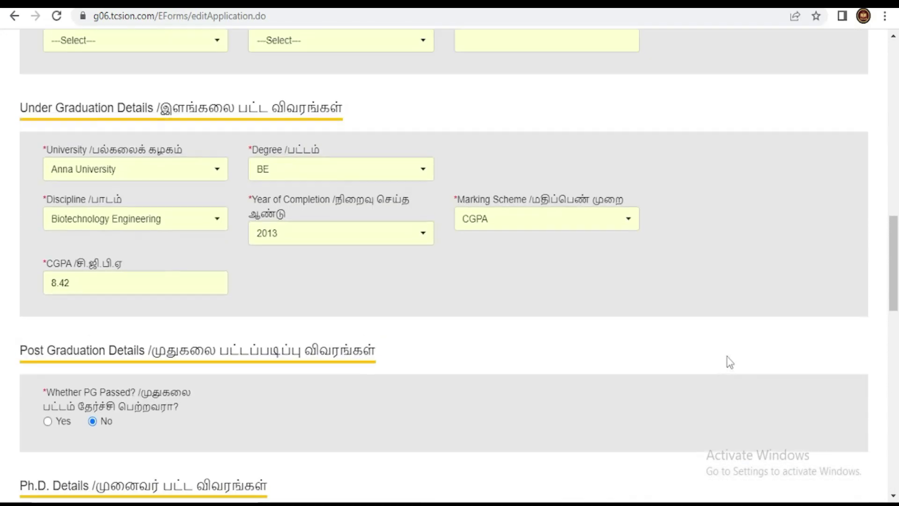
{"action": "scroll", "coordinate": [729, 362], "scroll_direction": "up", "scroll_amount": 9}
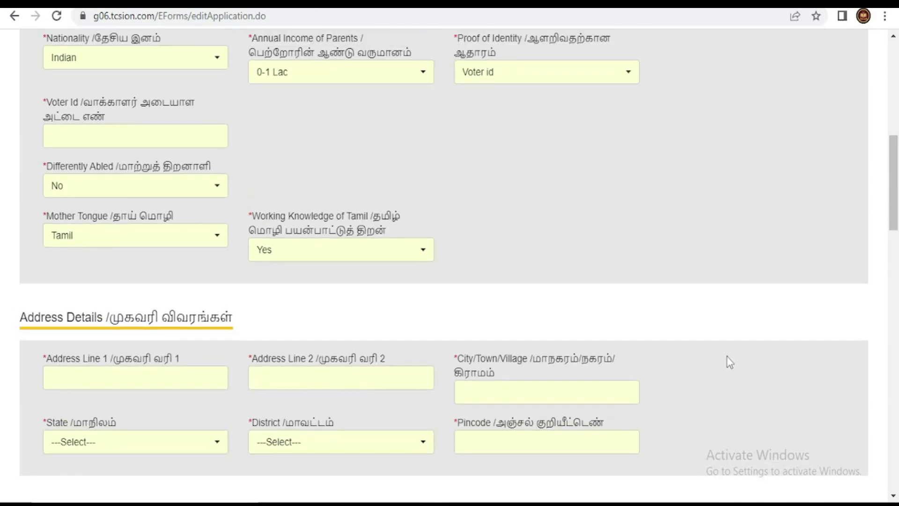